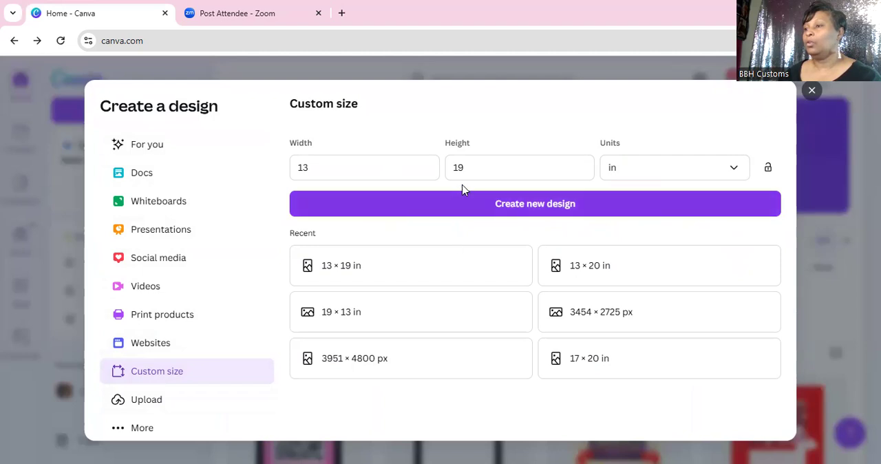
Step: Create a new custom-size design 13 in wide by 19 in high, keeping inches as the unit
{"action": "left_click", "coordinate": [734, 171]}
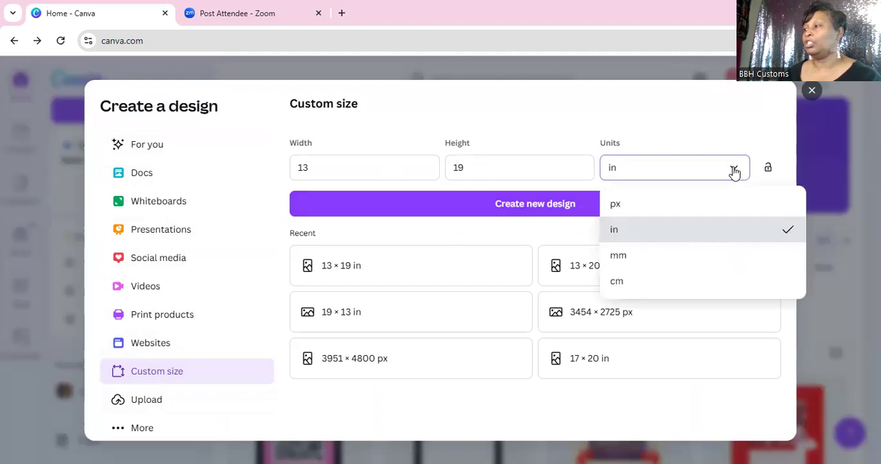
{"action": "left_click", "coordinate": [663, 169]}
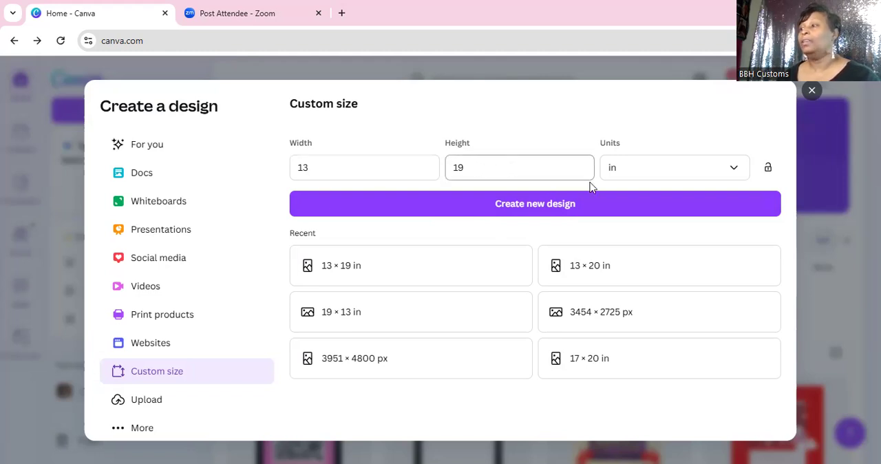
{"action": "left_click", "coordinate": [540, 205]}
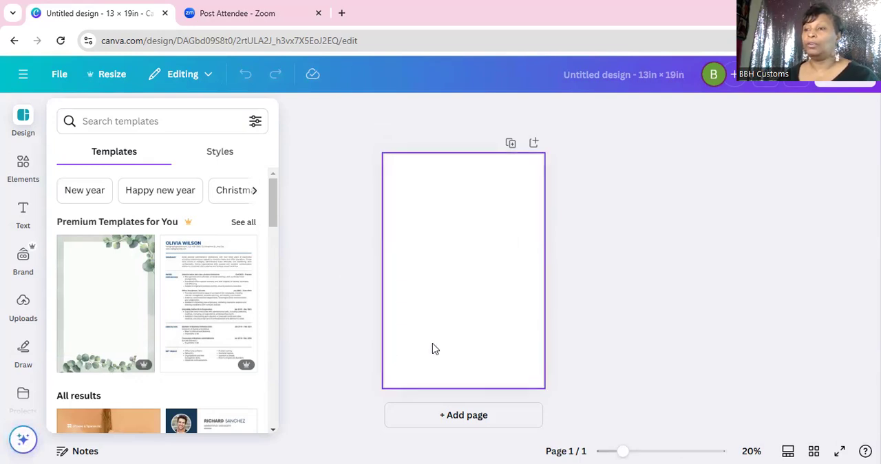
Step: Search the elements library for "music player" and show all of the matching graphics
{"action": "left_click", "coordinate": [23, 164]}
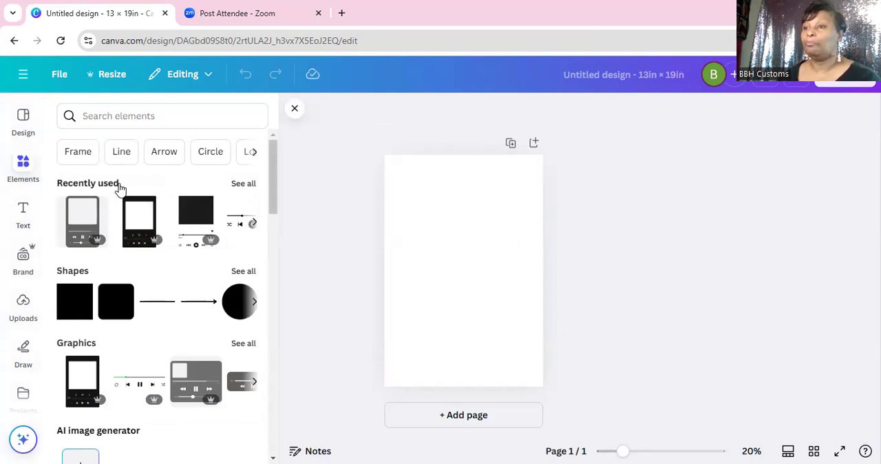
{"action": "left_click", "coordinate": [115, 117]}
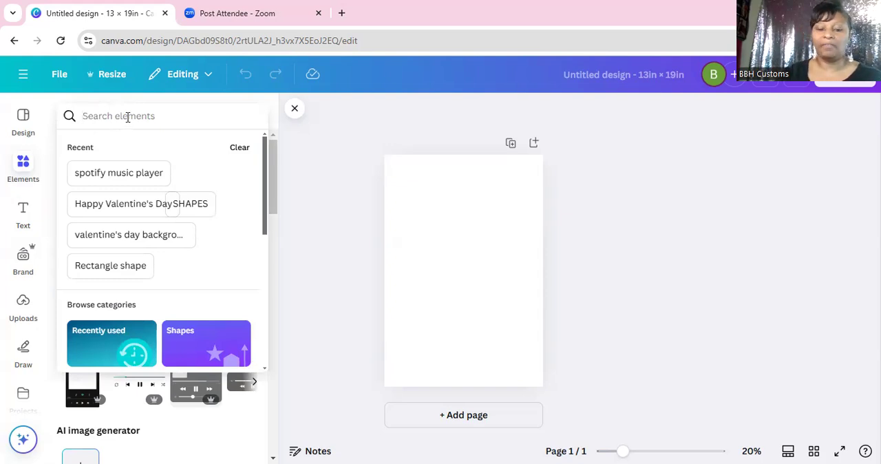
{"action": "left_click", "coordinate": [127, 117]}
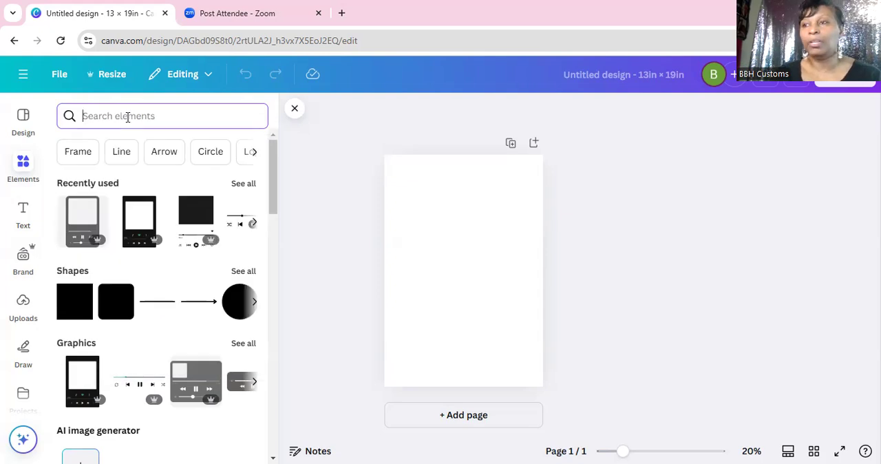
{"action": "type", "text": "music"}
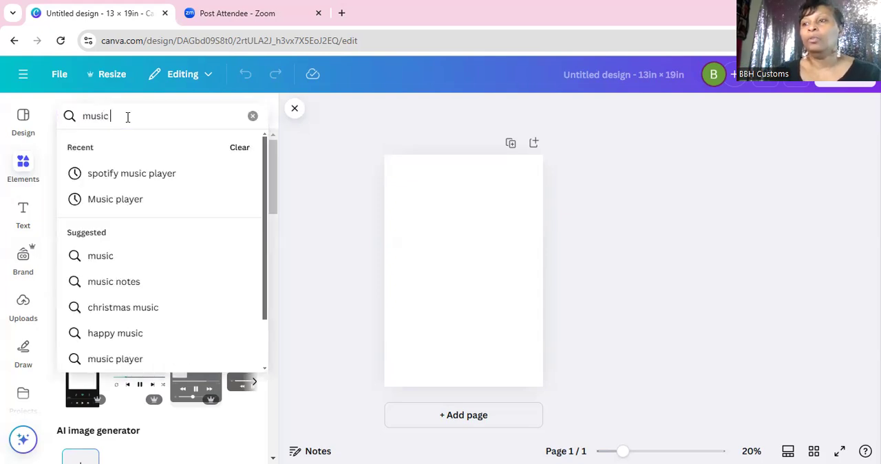
{"action": "type", "text": " player"}
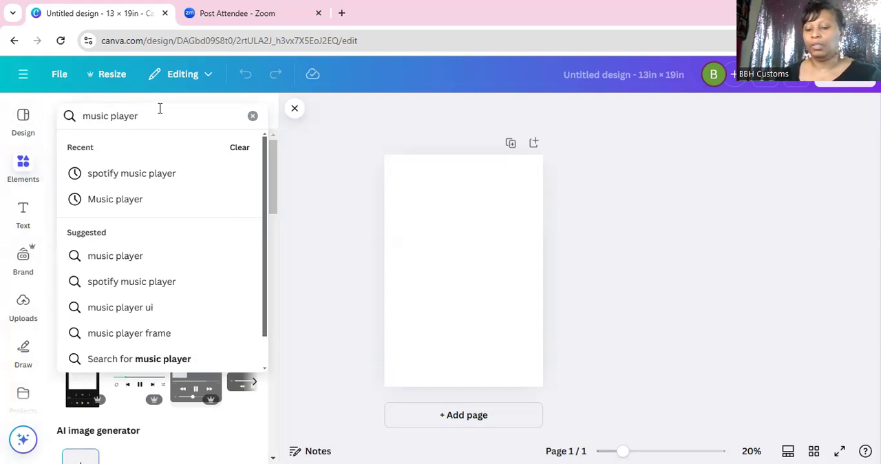
{"action": "key", "text": "Return"}
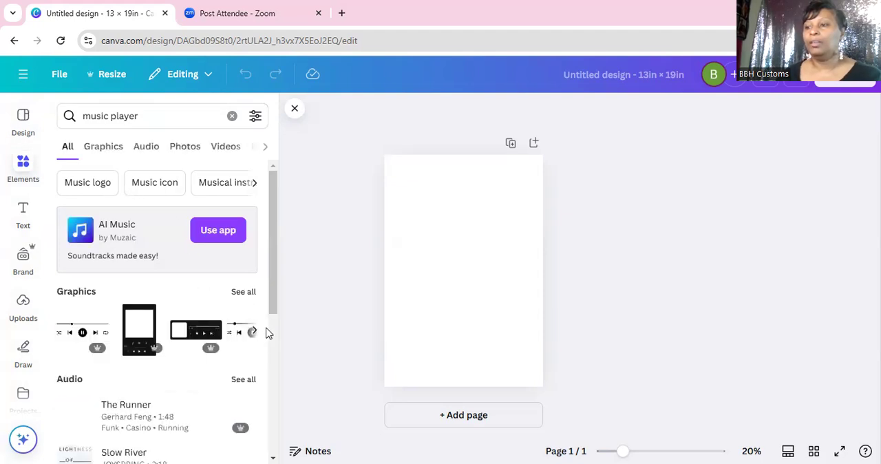
{"action": "left_click", "coordinate": [244, 292]}
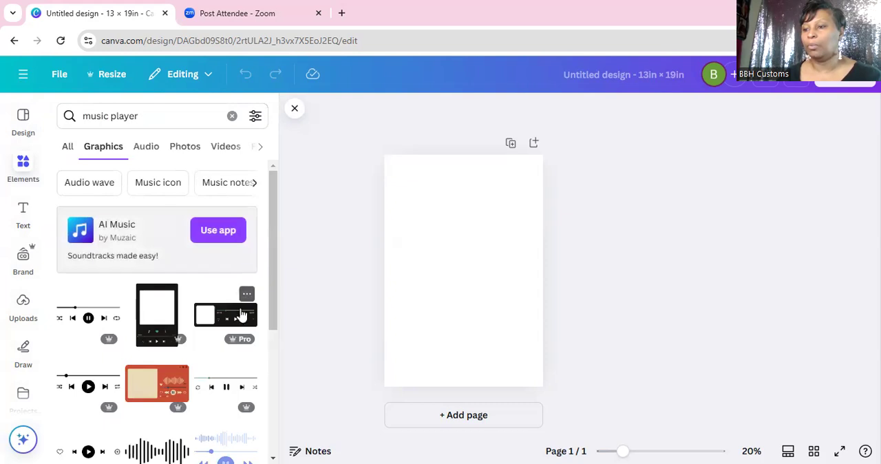
Step: Browse the music player graphics to compare the available player frames, control bars and layouts
{"action": "scroll", "coordinate": [242, 375], "scroll_direction": "down", "scroll_amount": 2}
{"action": "scroll", "coordinate": [242, 375], "scroll_direction": "down", "scroll_amount": 4}
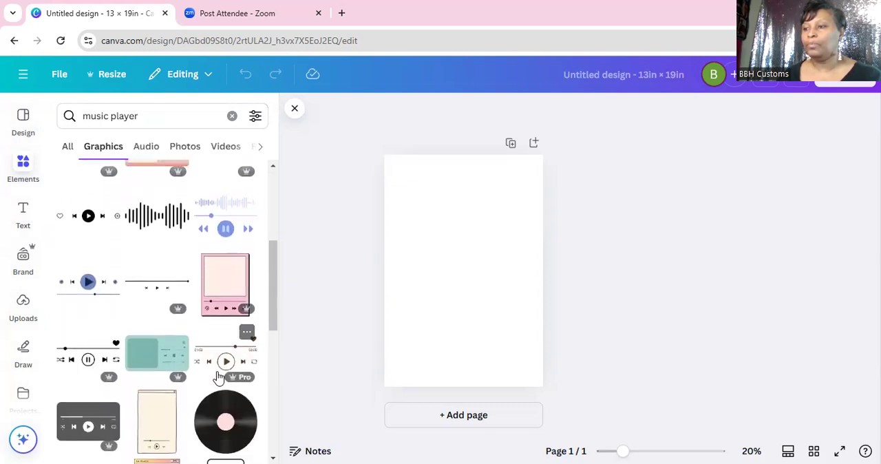
{"action": "scroll", "coordinate": [219, 386], "scroll_direction": "down", "scroll_amount": 5}
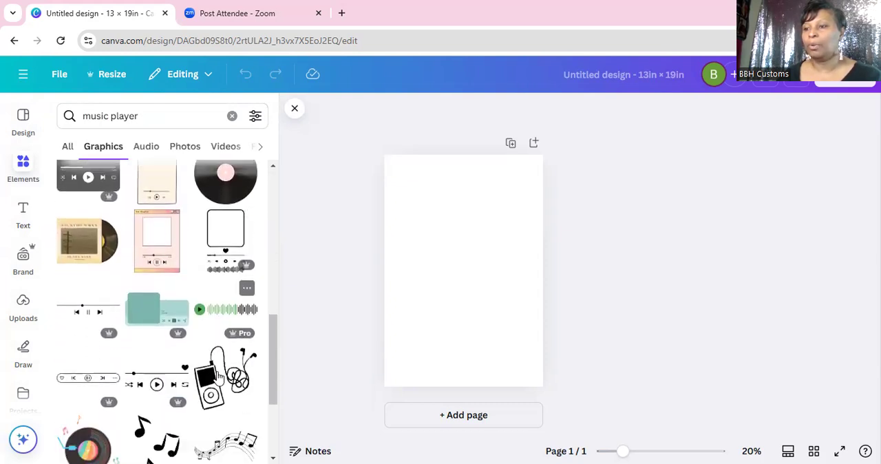
{"action": "scroll", "coordinate": [220, 397], "scroll_direction": "down", "scroll_amount": 3}
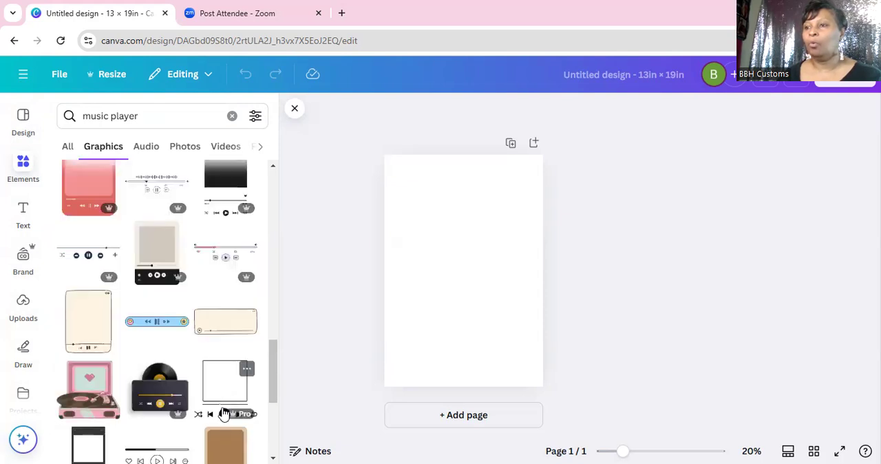
{"action": "scroll", "coordinate": [223, 413], "scroll_direction": "up", "scroll_amount": 12}
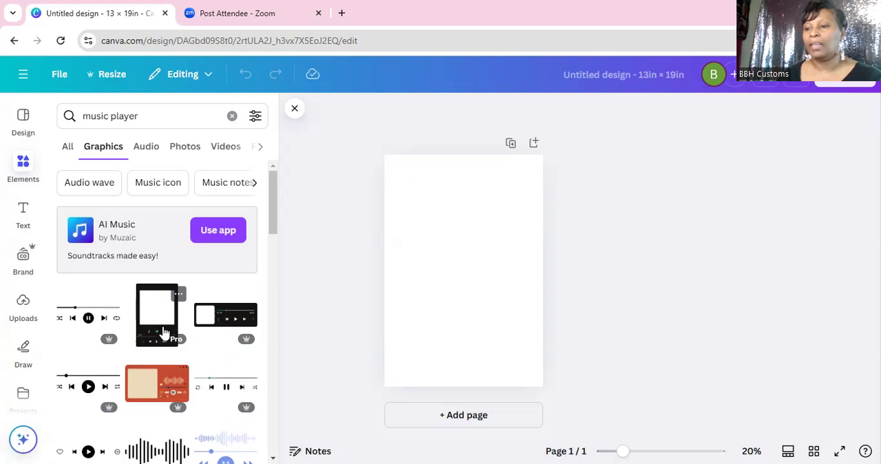
{"action": "scroll", "coordinate": [163, 332], "scroll_direction": "down", "scroll_amount": 4}
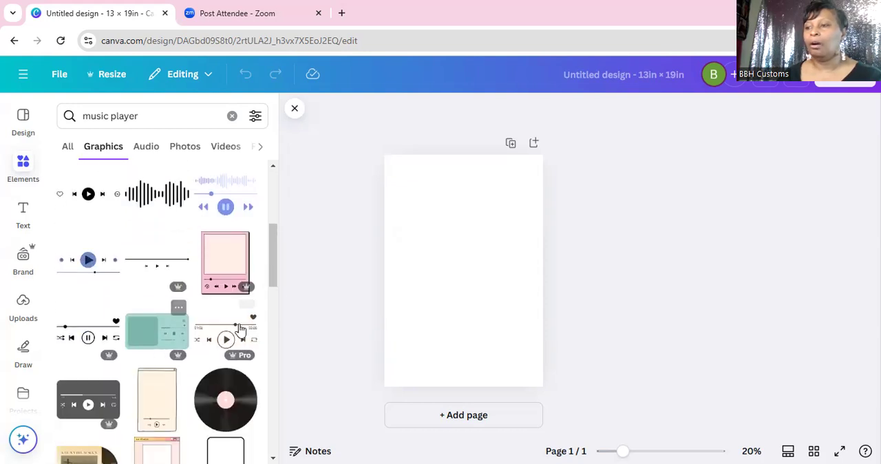
{"action": "scroll", "coordinate": [200, 337], "scroll_direction": "down", "scroll_amount": 4}
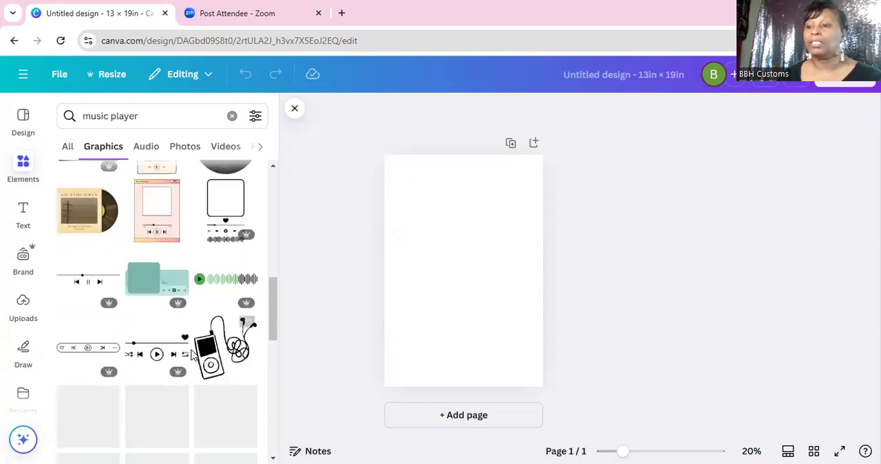
{"action": "scroll", "coordinate": [186, 371], "scroll_direction": "down", "scroll_amount": 3}
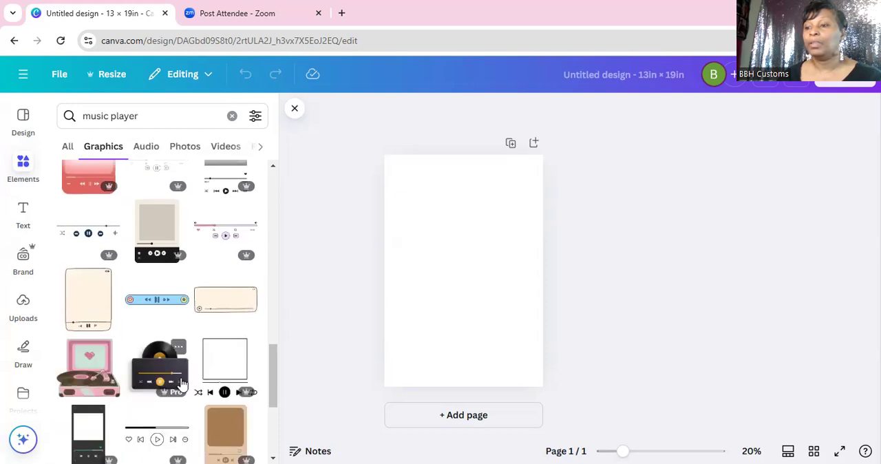
{"action": "scroll", "coordinate": [181, 383], "scroll_direction": "down", "scroll_amount": 3}
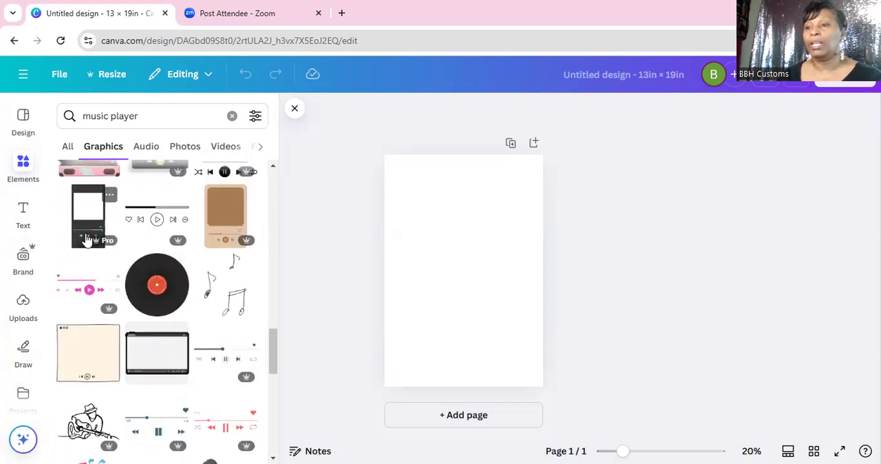
{"action": "scroll", "coordinate": [178, 296], "scroll_direction": "down", "scroll_amount": 3}
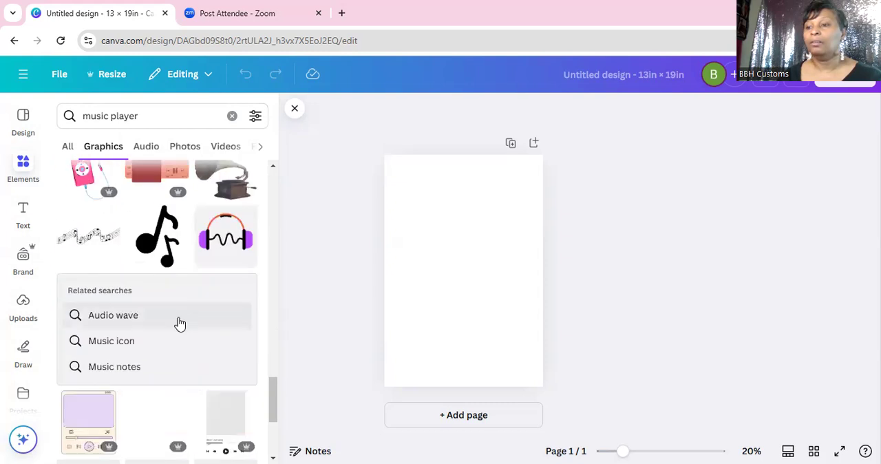
{"action": "scroll", "coordinate": [186, 379], "scroll_direction": "down", "scroll_amount": 3}
{"action": "scroll", "coordinate": [190, 380], "scroll_direction": "down", "scroll_amount": 3}
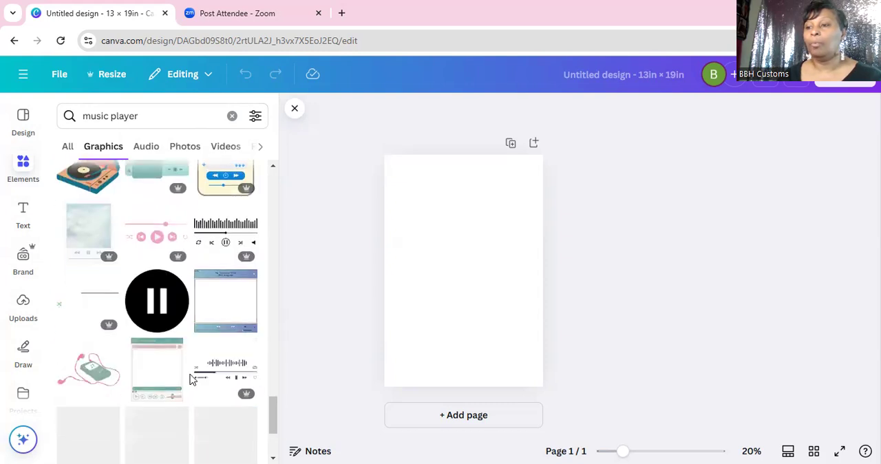
{"action": "scroll", "coordinate": [190, 397], "scroll_direction": "down", "scroll_amount": 3}
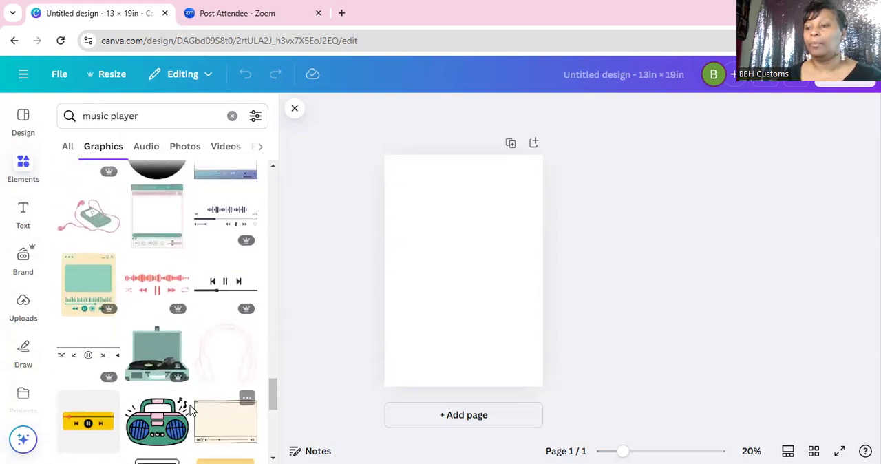
{"action": "scroll", "coordinate": [180, 421], "scroll_direction": "down", "scroll_amount": 3}
{"action": "scroll", "coordinate": [177, 418], "scroll_direction": "down", "scroll_amount": 3}
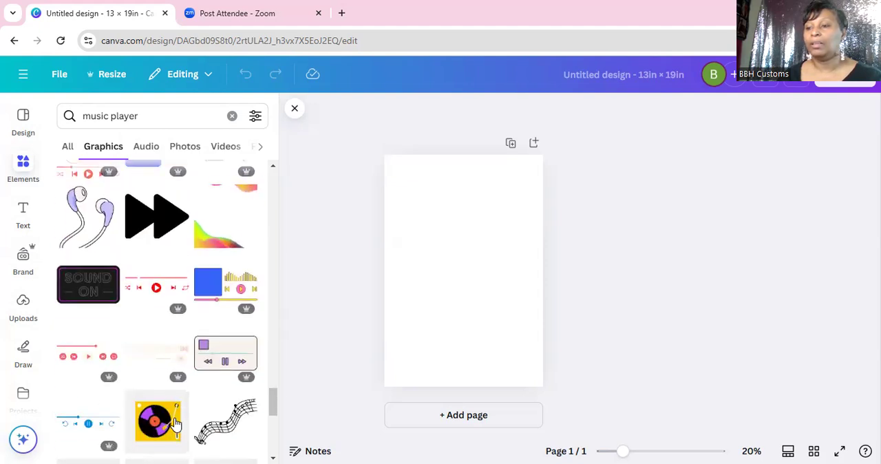
{"action": "scroll", "coordinate": [175, 419], "scroll_direction": "down", "scroll_amount": 3}
{"action": "scroll", "coordinate": [169, 403], "scroll_direction": "down", "scroll_amount": 7}
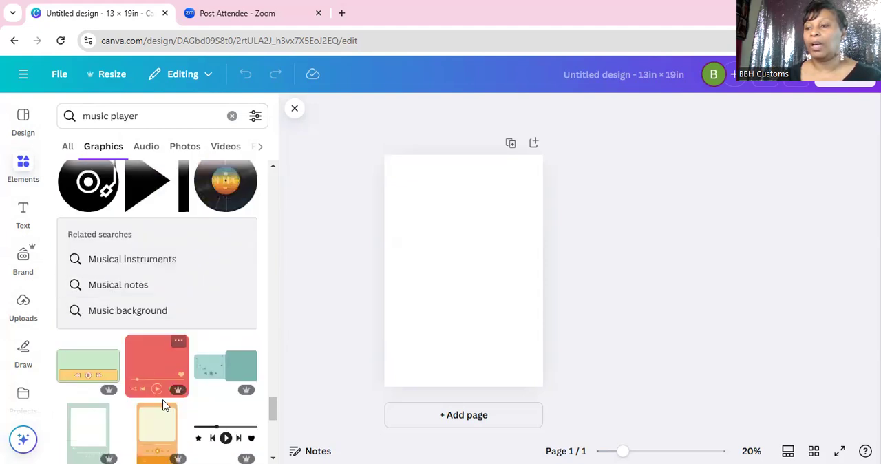
{"action": "scroll", "coordinate": [163, 391], "scroll_direction": "down", "scroll_amount": 3}
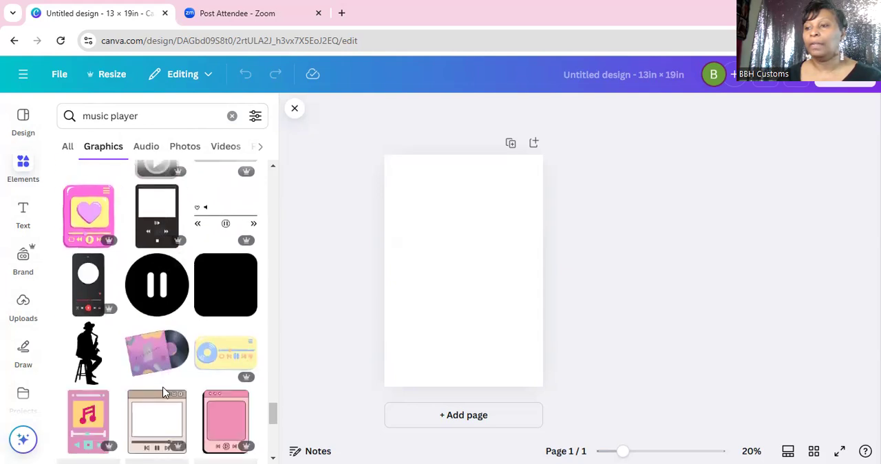
{"action": "scroll", "coordinate": [164, 394], "scroll_direction": "down", "scroll_amount": 4}
{"action": "scroll", "coordinate": [165, 396], "scroll_direction": "down", "scroll_amount": 3}
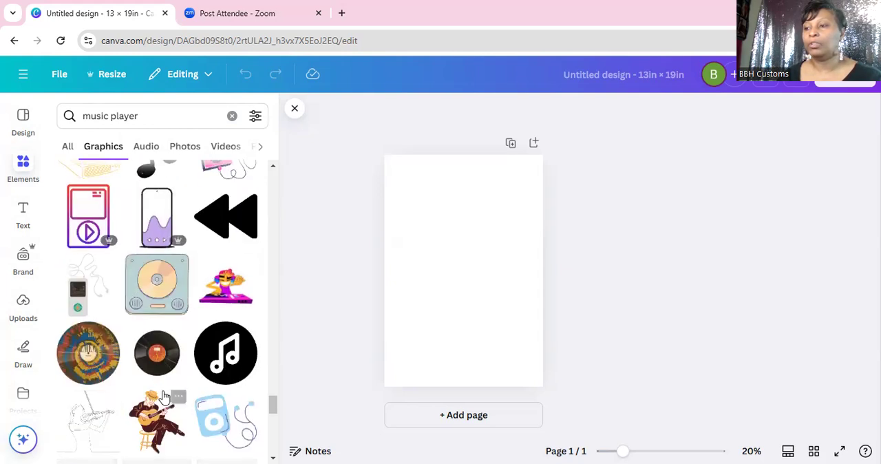
{"action": "scroll", "coordinate": [164, 400], "scroll_direction": "down", "scroll_amount": 4}
{"action": "scroll", "coordinate": [163, 404], "scroll_direction": "down", "scroll_amount": 8}
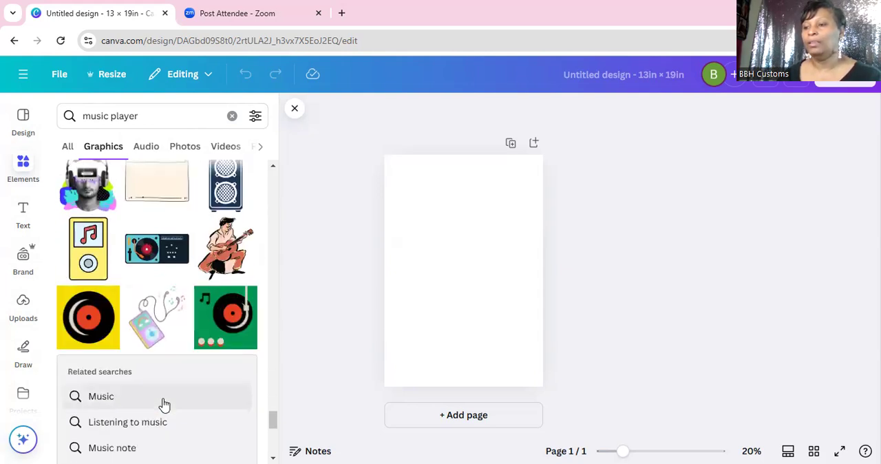
{"action": "scroll", "coordinate": [164, 406], "scroll_direction": "down", "scroll_amount": 4}
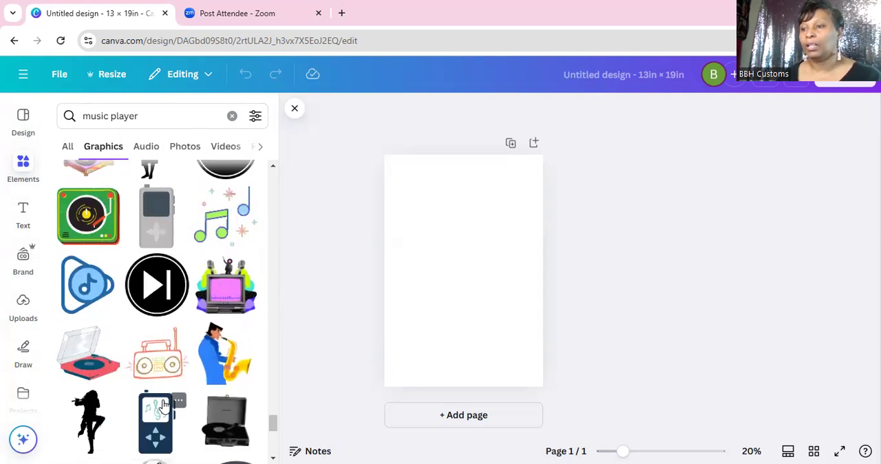
{"action": "scroll", "coordinate": [164, 406], "scroll_direction": "down", "scroll_amount": 5}
{"action": "scroll", "coordinate": [164, 406], "scroll_direction": "down", "scroll_amount": 10}
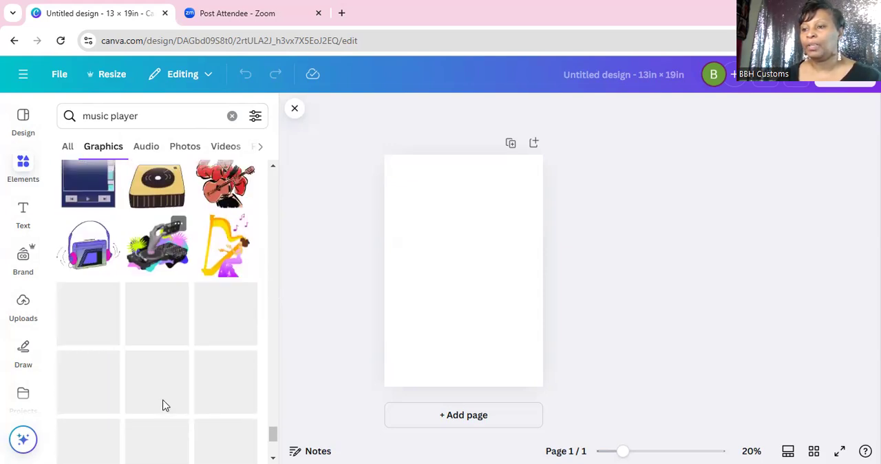
{"action": "scroll", "coordinate": [164, 406], "scroll_direction": "down", "scroll_amount": 3}
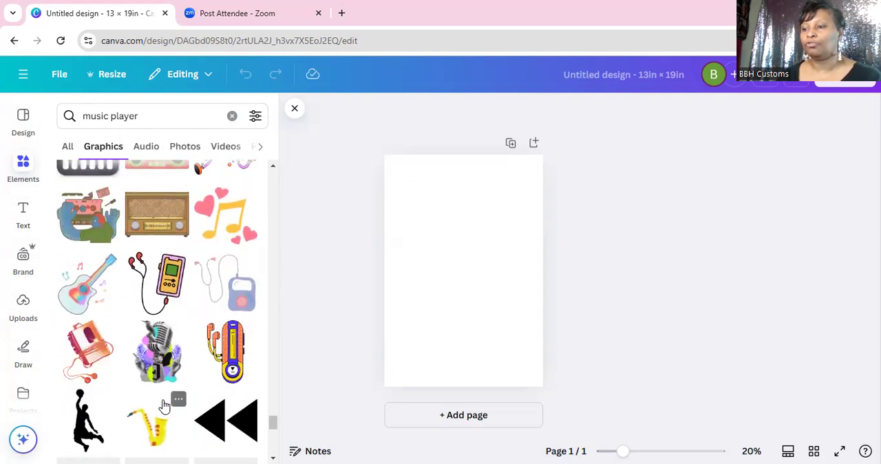
{"action": "scroll", "coordinate": [164, 406], "scroll_direction": "down", "scroll_amount": 6}
{"action": "scroll", "coordinate": [164, 406], "scroll_direction": "down", "scroll_amount": 5}
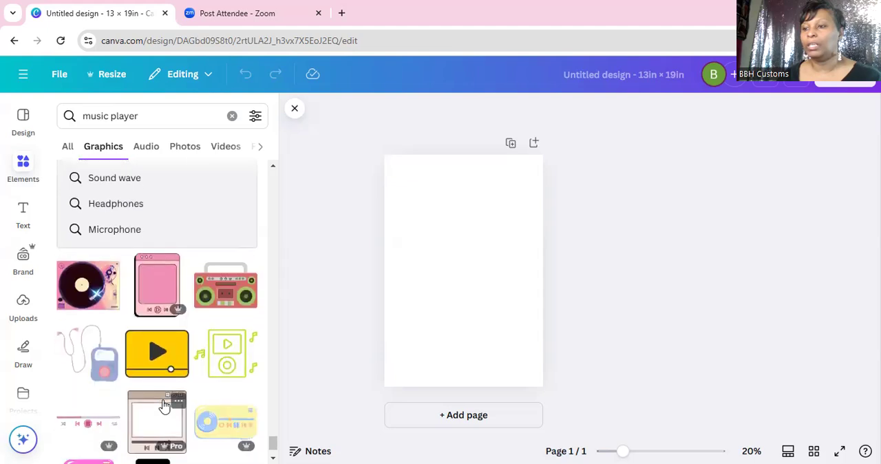
{"action": "scroll", "coordinate": [164, 406], "scroll_direction": "down", "scroll_amount": 3}
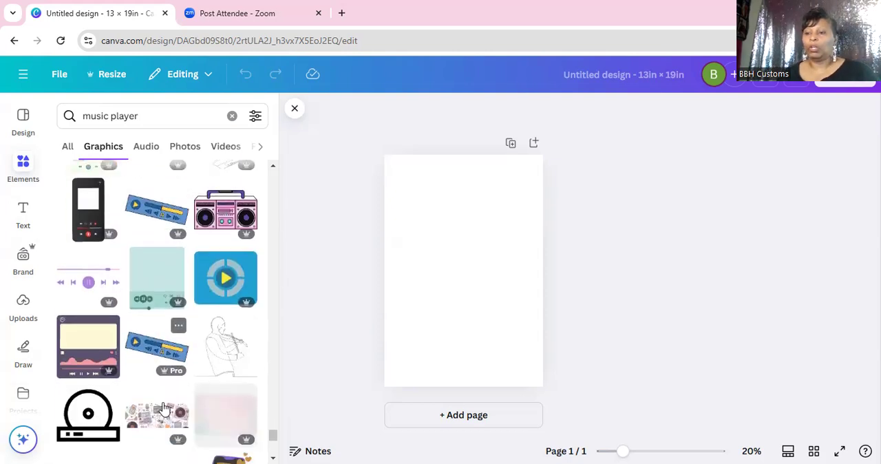
{"action": "scroll", "coordinate": [164, 409], "scroll_direction": "down", "scroll_amount": 2}
{"action": "scroll", "coordinate": [164, 411], "scroll_direction": "down", "scroll_amount": 2}
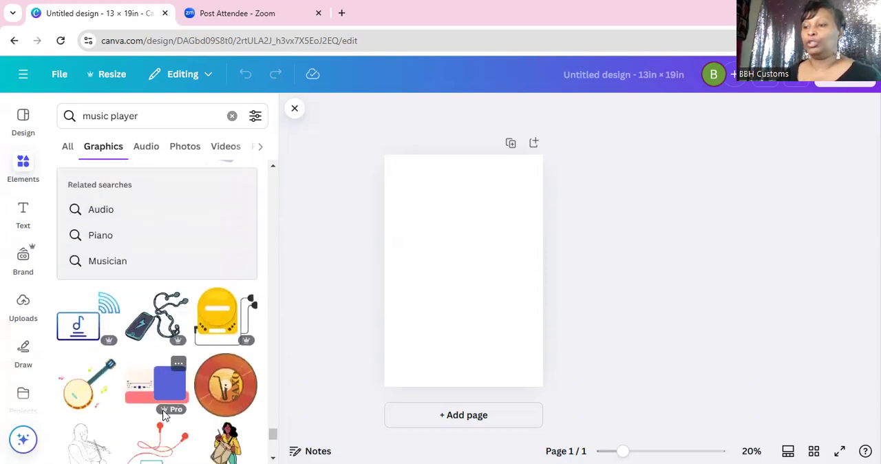
{"action": "scroll", "coordinate": [164, 413], "scroll_direction": "down", "scroll_amount": 2}
{"action": "scroll", "coordinate": [163, 414], "scroll_direction": "down", "scroll_amount": 2}
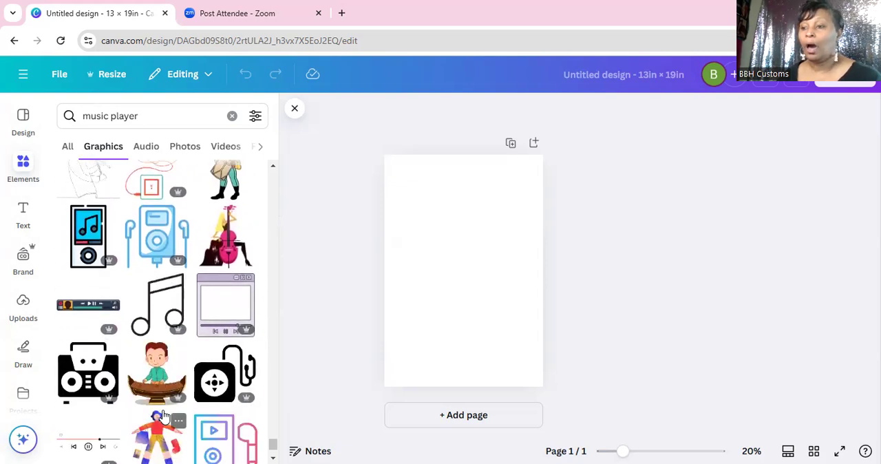
{"action": "scroll", "coordinate": [164, 414], "scroll_direction": "down", "scroll_amount": 2}
{"action": "scroll", "coordinate": [164, 415], "scroll_direction": "down", "scroll_amount": 2}
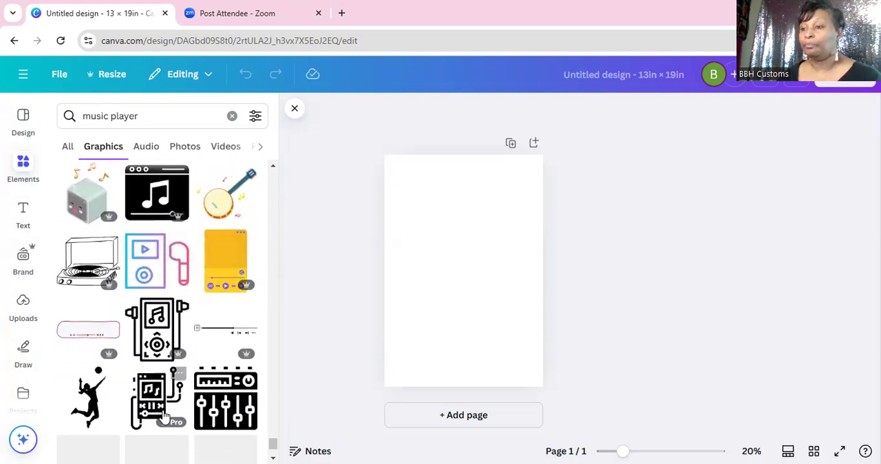
{"action": "scroll", "coordinate": [176, 371], "scroll_direction": "down", "scroll_amount": 5}
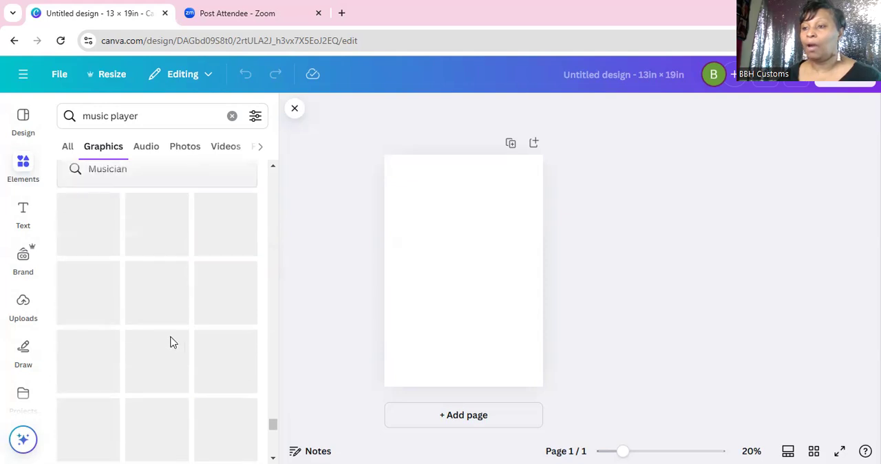
Step: Return to the first music player results and add the black portrait player frame with the green heart to the page
{"action": "scroll", "coordinate": [165, 352], "scroll_direction": "up", "scroll_amount": 18}
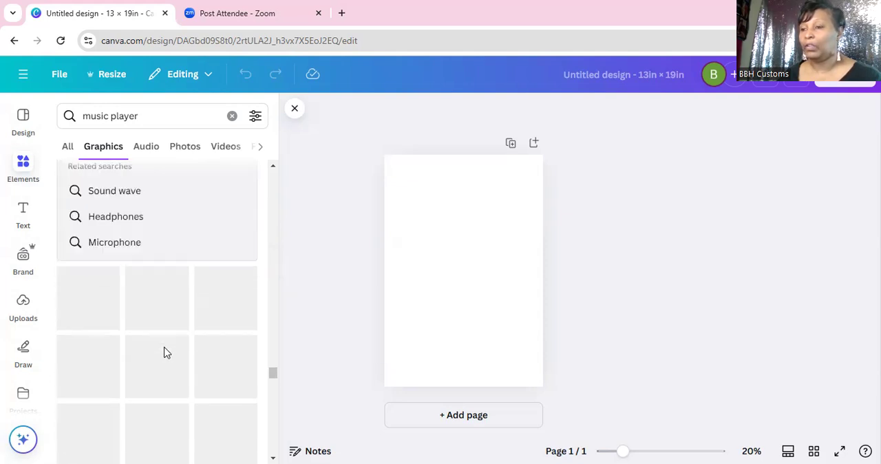
{"action": "scroll", "coordinate": [164, 350], "scroll_direction": "up", "scroll_amount": 10}
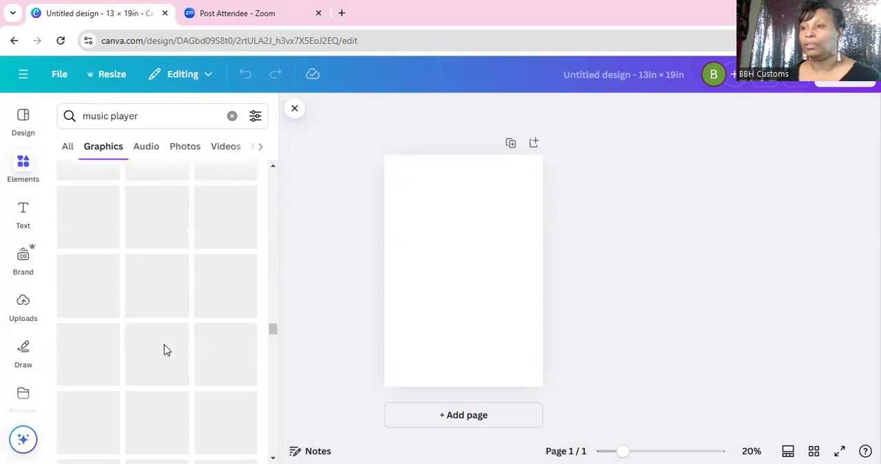
{"action": "scroll", "coordinate": [165, 349], "scroll_direction": "up", "scroll_amount": 10}
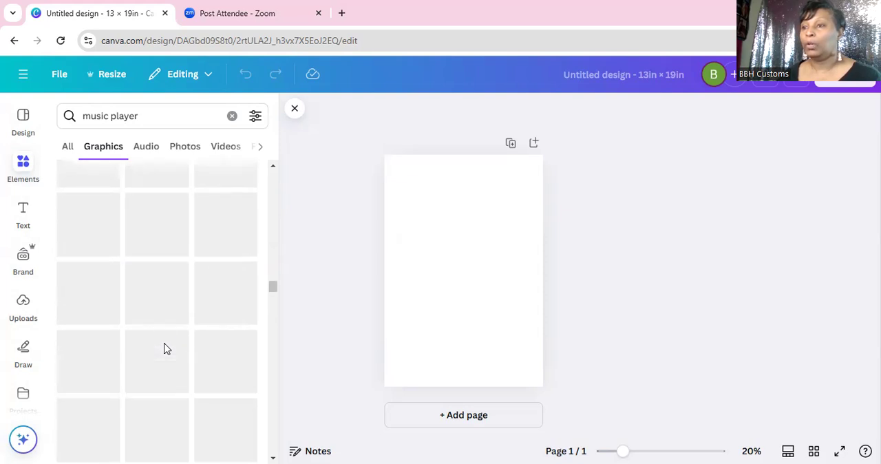
{"action": "scroll", "coordinate": [165, 344], "scroll_direction": "up", "scroll_amount": 10}
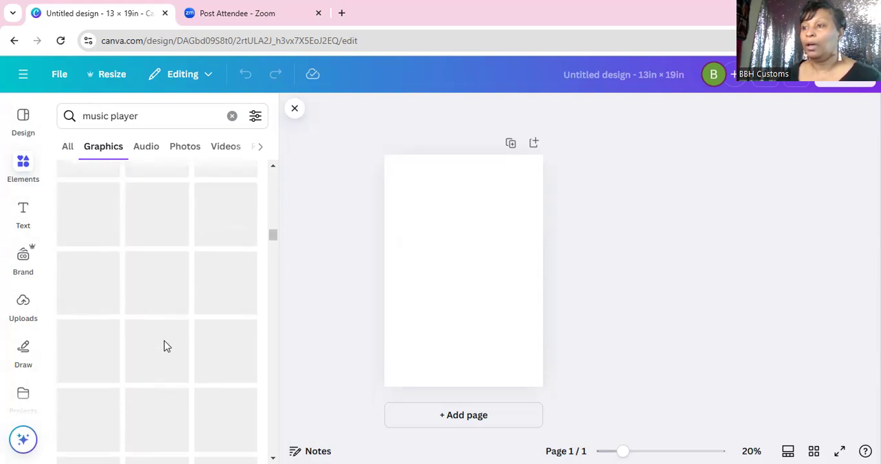
{"action": "scroll", "coordinate": [167, 329], "scroll_direction": "up", "scroll_amount": 10}
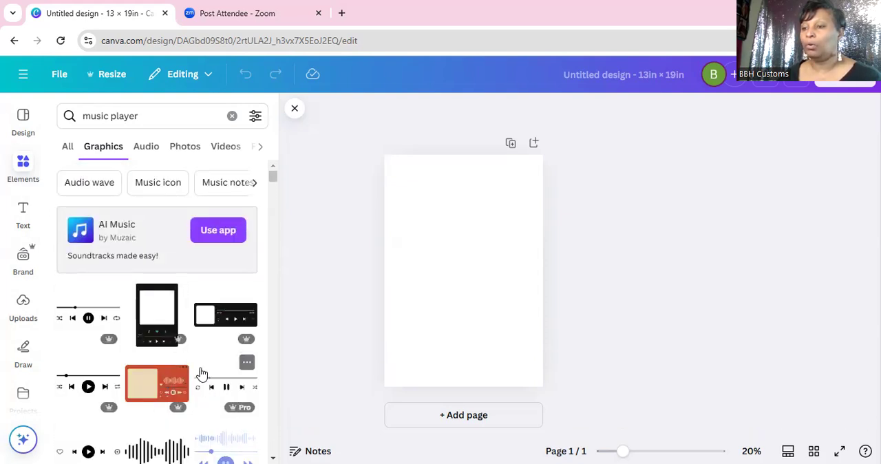
{"action": "left_click", "coordinate": [157, 333]}
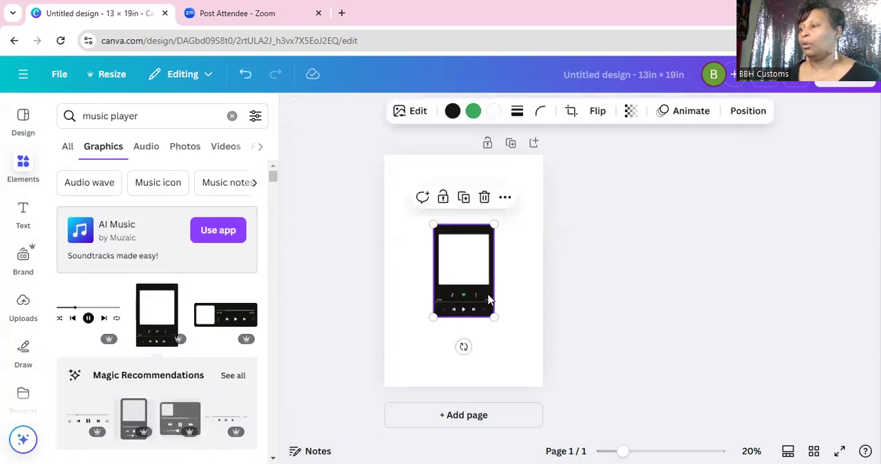
Step: Enlarge the player graphic to the full height of the page and centre it horizontally
{"action": "left_click_drag", "start_coordinate": [488, 301], "coordinate": [498, 421]}
{"action": "left_click_drag", "start_coordinate": [519, 327], "coordinate": [513, 322]}
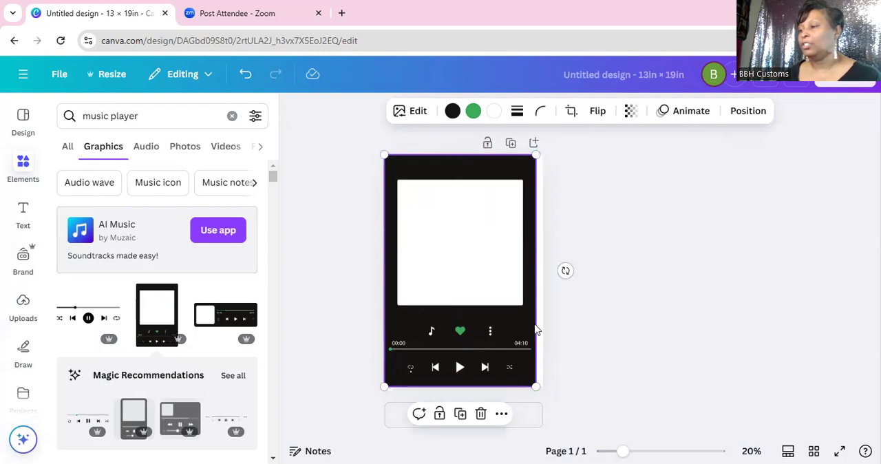
{"action": "left_click_drag", "start_coordinate": [537, 322], "coordinate": [540, 329]}
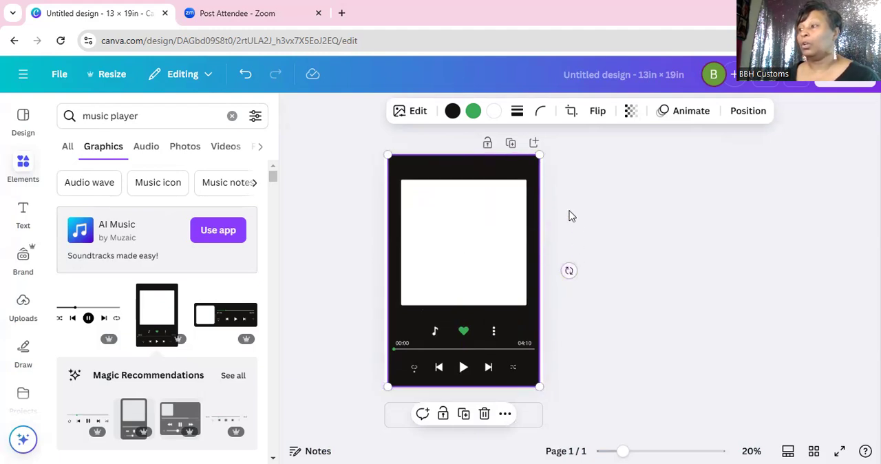
Step: Set the page background to the document's black so it matches the player frame
{"action": "left_click", "coordinate": [543, 298]}
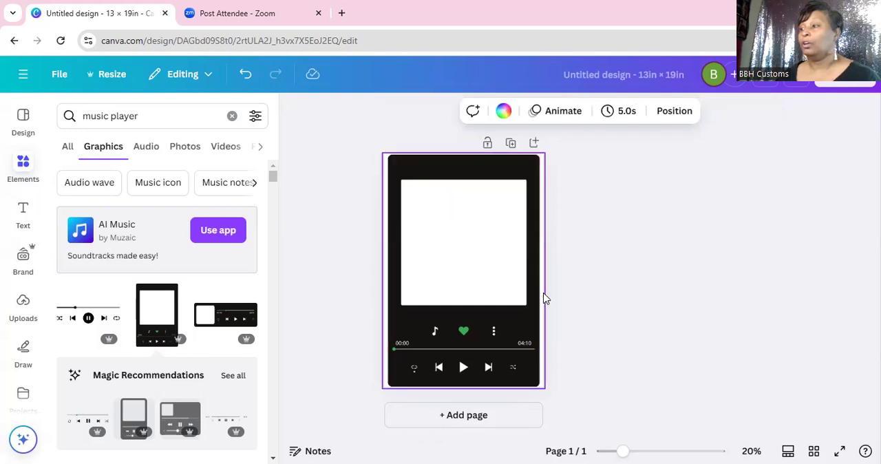
{"action": "left_click", "coordinate": [503, 111]}
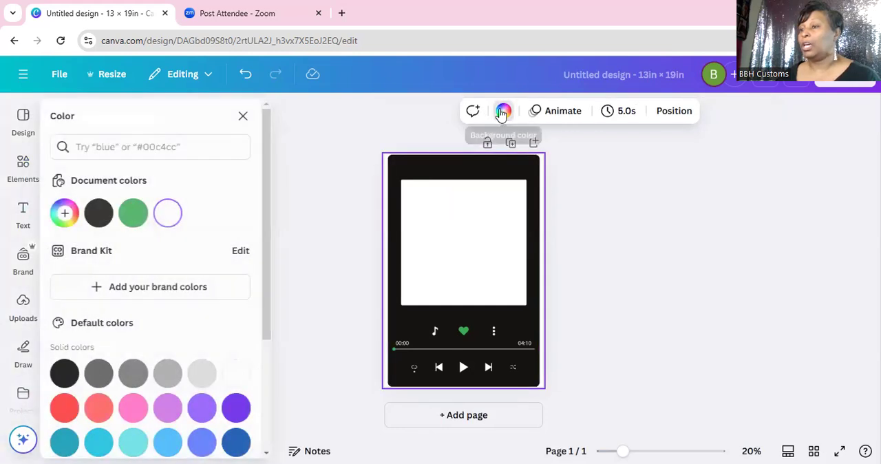
{"action": "left_click", "coordinate": [106, 215]}
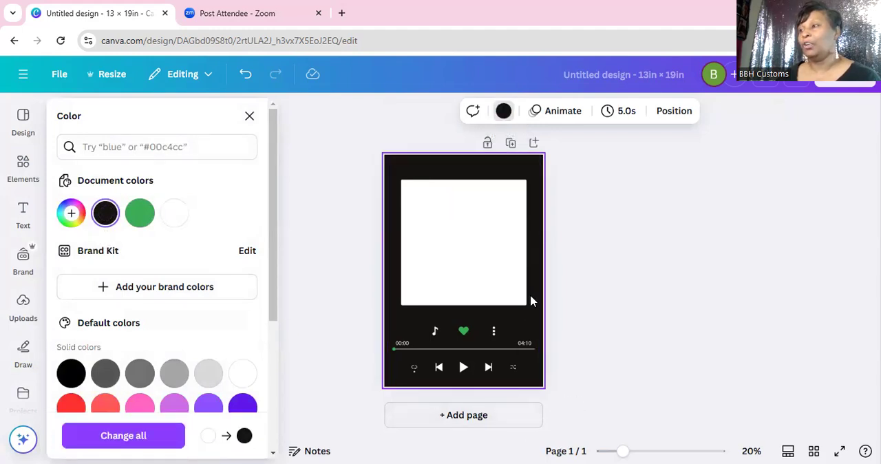
Step: Try a custom bright red, #F10303, as the page background and restore the document's black
{"action": "left_click", "coordinate": [83, 219]}
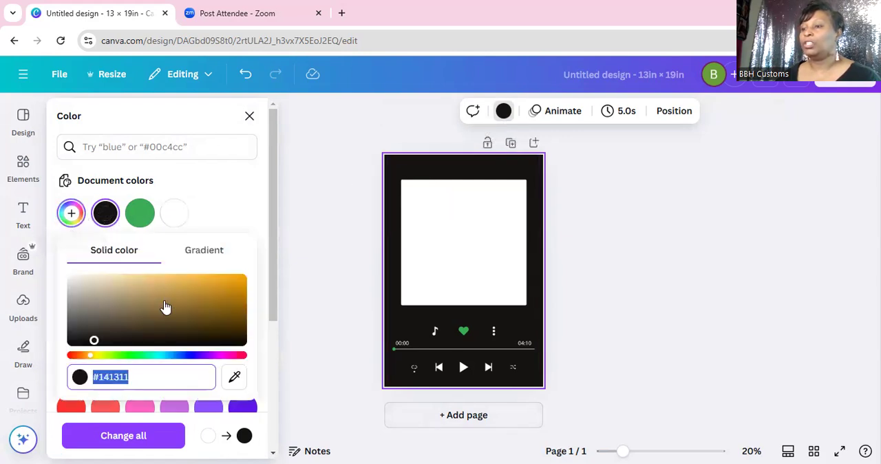
{"action": "left_click", "coordinate": [245, 356]}
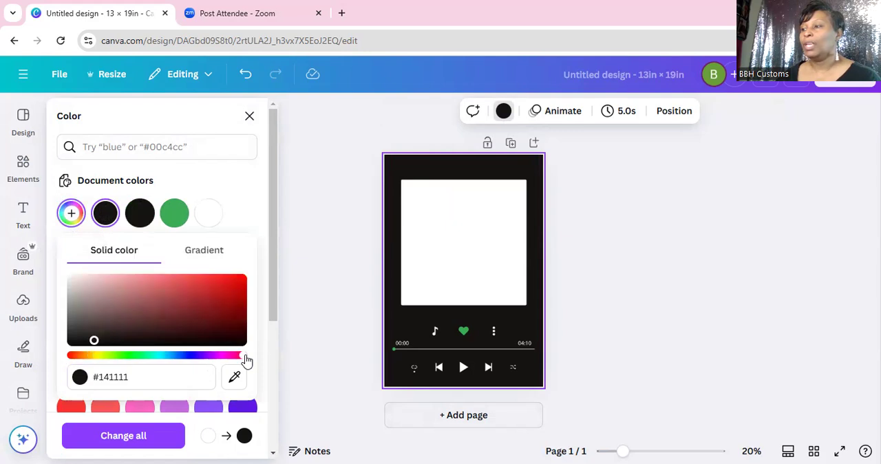
{"action": "left_click", "coordinate": [244, 280]}
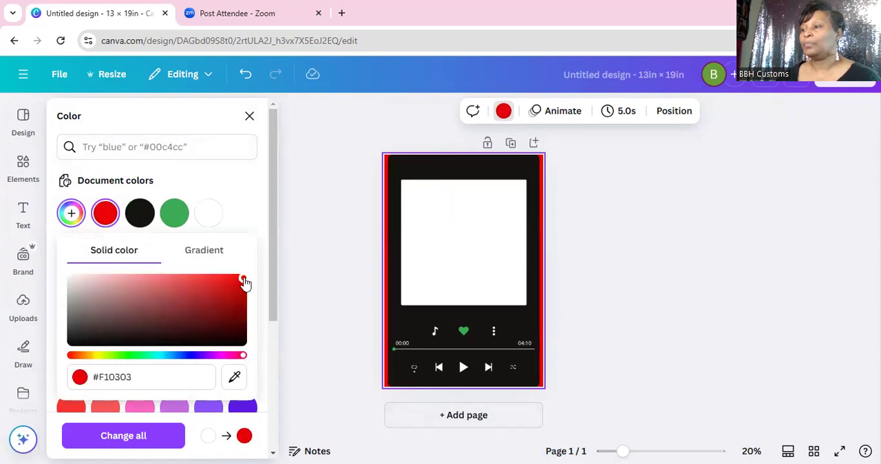
{"action": "left_click", "coordinate": [140, 212]}
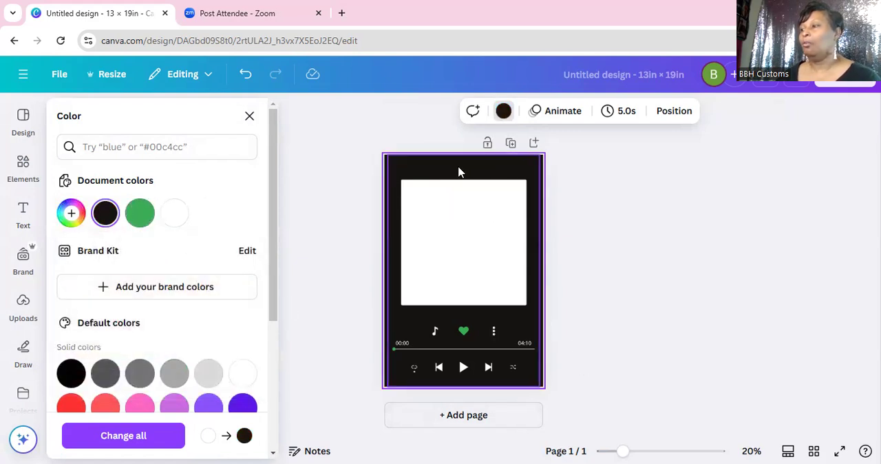
Step: Recolour the player graphic's green heart and progress marker to bright cyan after trying white, pink and violet
{"action": "left_click", "coordinate": [515, 324]}
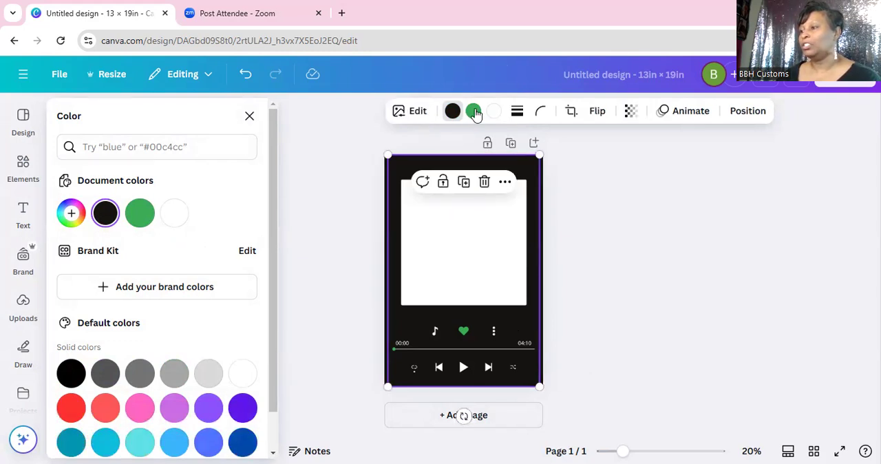
{"action": "left_click", "coordinate": [466, 336]}
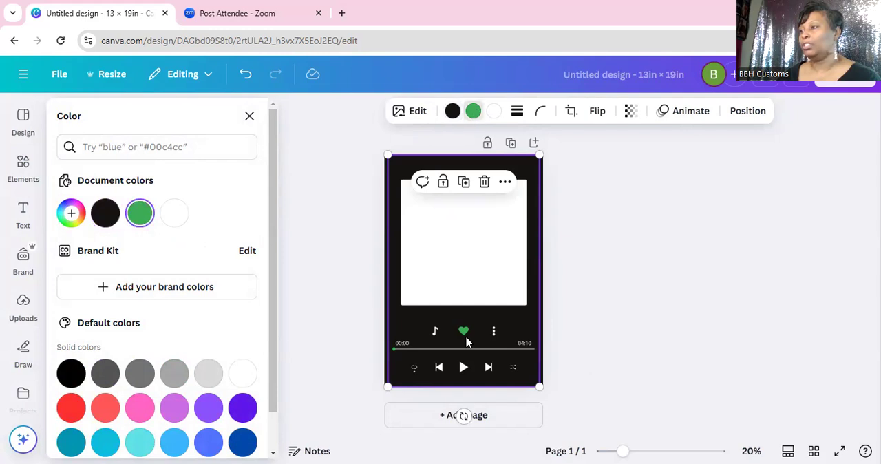
{"action": "left_click", "coordinate": [174, 212]}
{"action": "left_click", "coordinate": [139, 408]}
{"action": "left_click", "coordinate": [242, 411]}
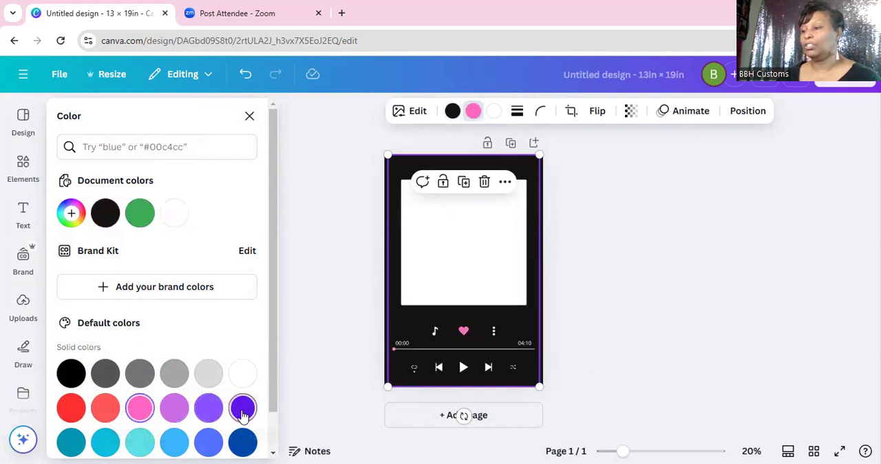
{"action": "left_click", "coordinate": [108, 444]}
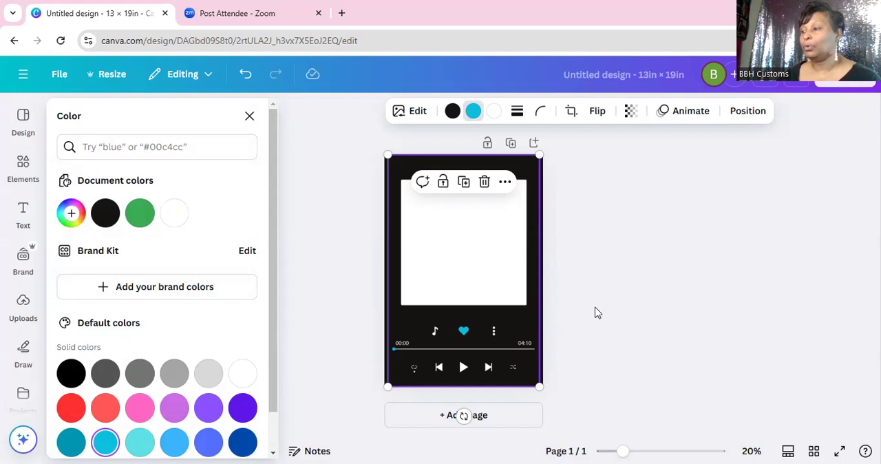
{"action": "key", "text": "Escape"}
Step: Switch to Spotify, look through the library's playlists and saved items, and briefly play the song "You Are My Lover (Klaus)"
{"action": "left_click", "coordinate": [375, 182]}
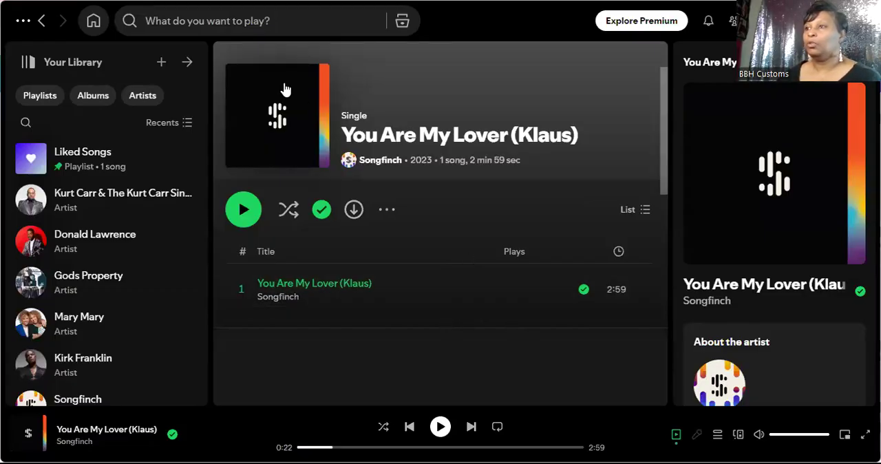
{"action": "left_click", "coordinate": [216, 20]}
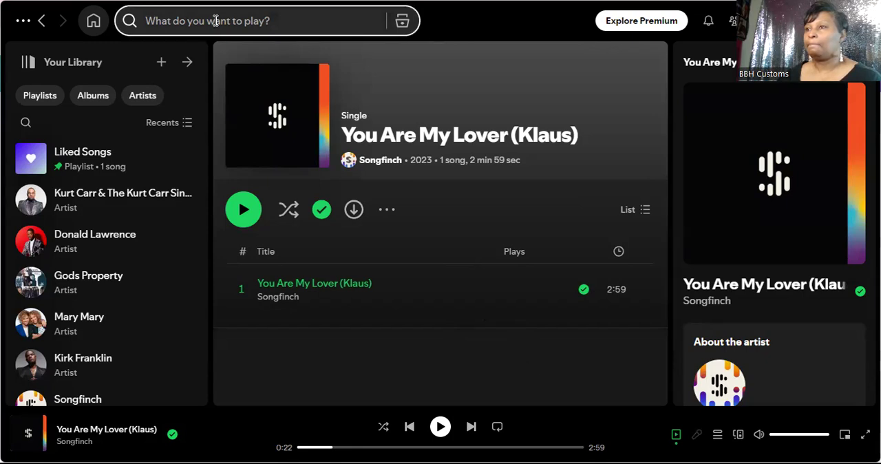
{"action": "left_click", "coordinate": [40, 95]}
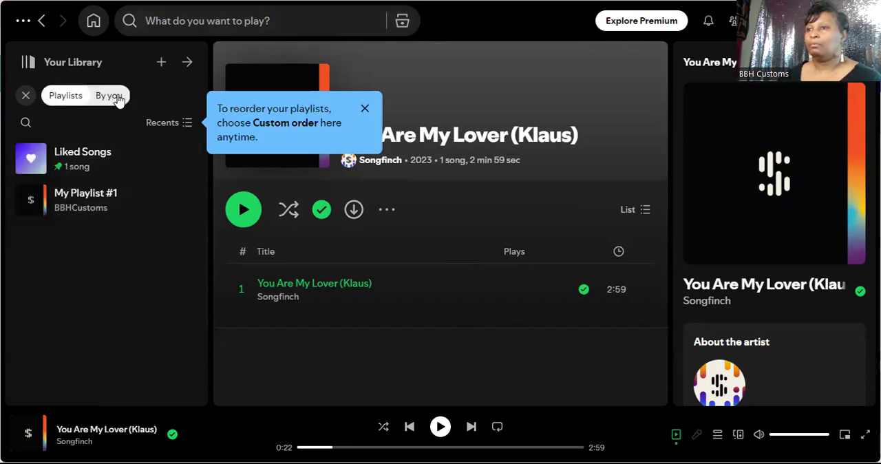
{"action": "left_click", "coordinate": [69, 97]}
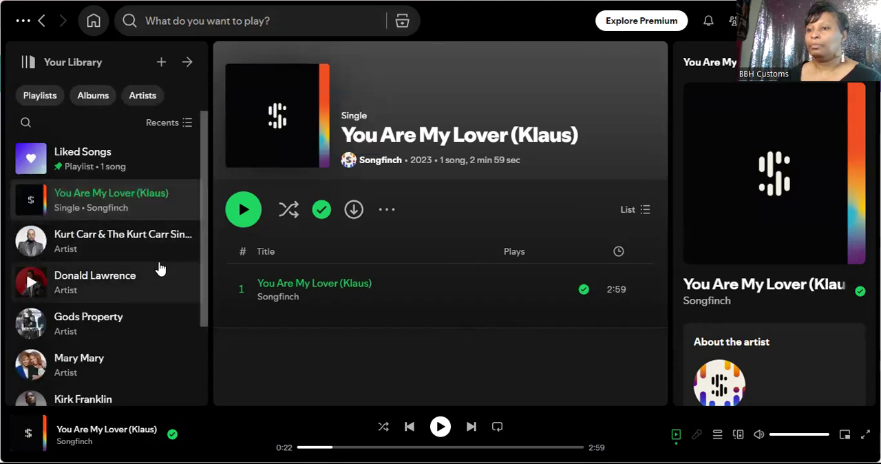
{"action": "scroll", "coordinate": [142, 286], "scroll_direction": "down", "scroll_amount": 3}
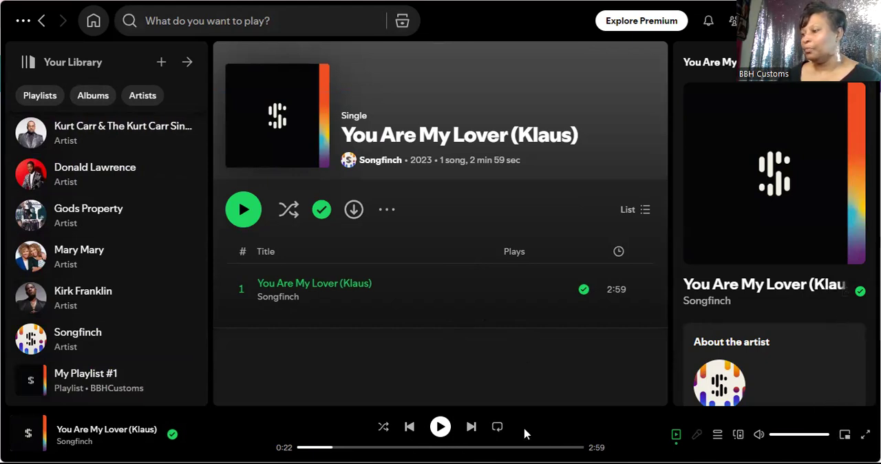
{"action": "left_click", "coordinate": [440, 426]}
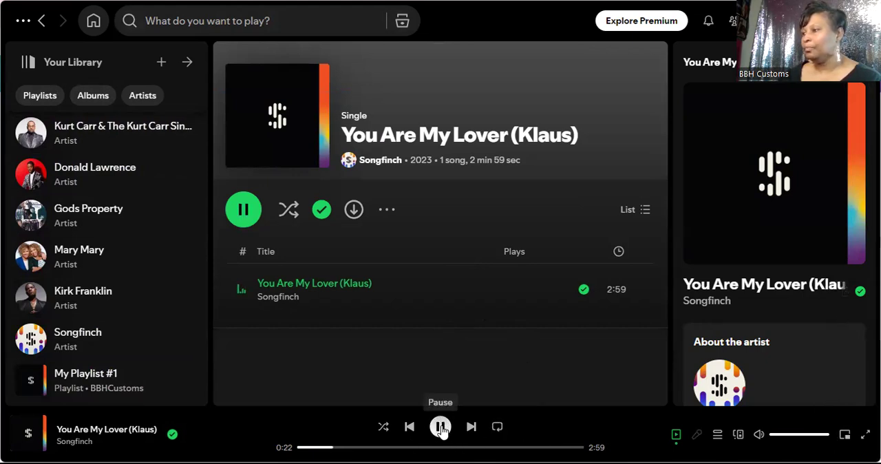
{"action": "left_click", "coordinate": [441, 427]}
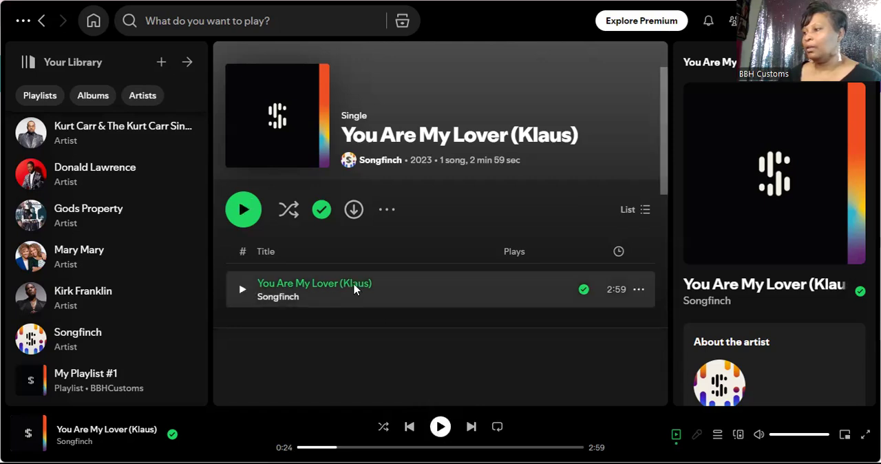
Step: Copy the share link of the song "You Are My Lover (Klaus)"
{"action": "left_click", "coordinate": [643, 293]}
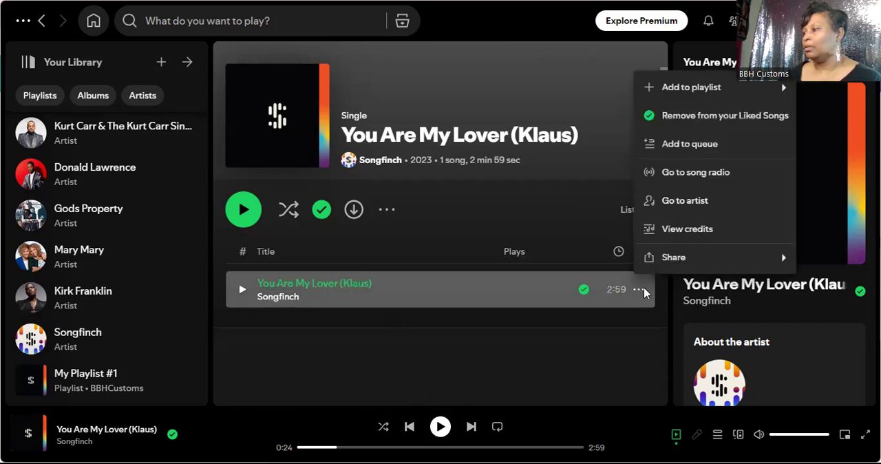
{"action": "mouse_move", "coordinate": [666, 260]}
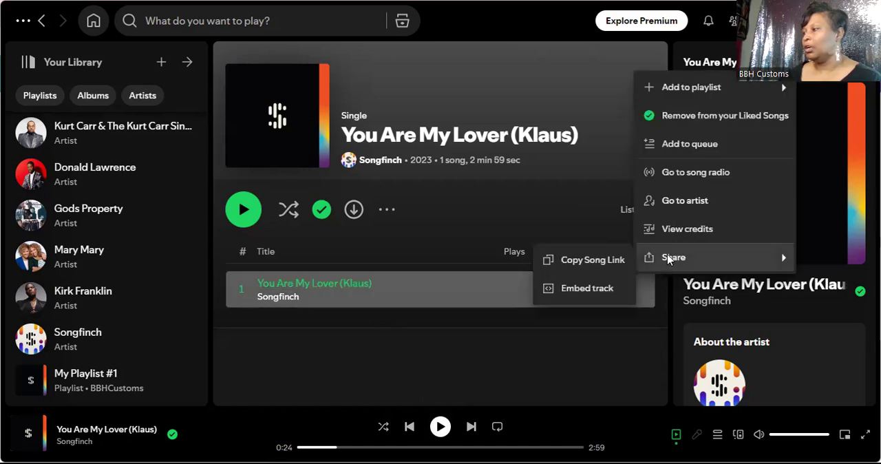
{"action": "left_click", "coordinate": [603, 261]}
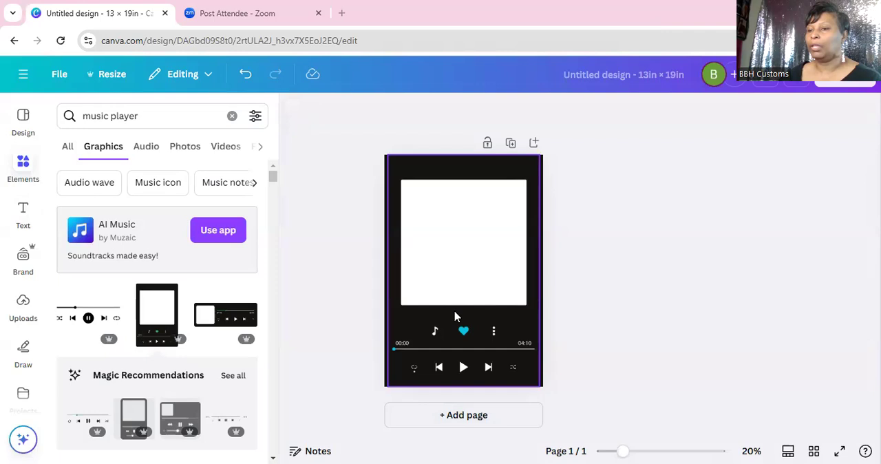
Step: Switch back to Canva, open the QR code app and paste the copied song link as its URL
{"action": "left_click", "coordinate": [26, 324]}
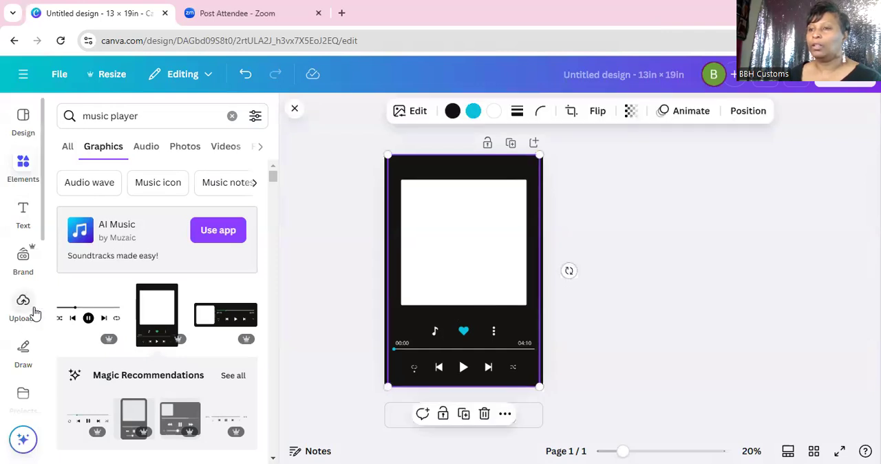
{"action": "scroll", "coordinate": [34, 313], "scroll_direction": "down", "scroll_amount": 5}
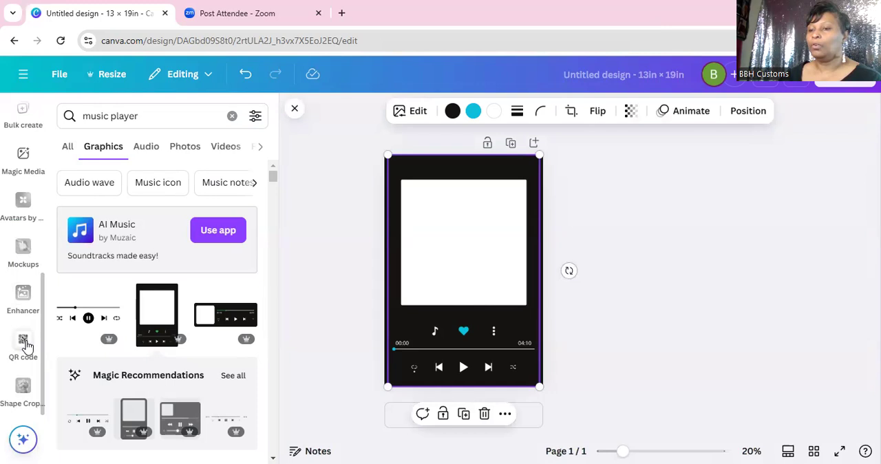
{"action": "left_click", "coordinate": [24, 344]}
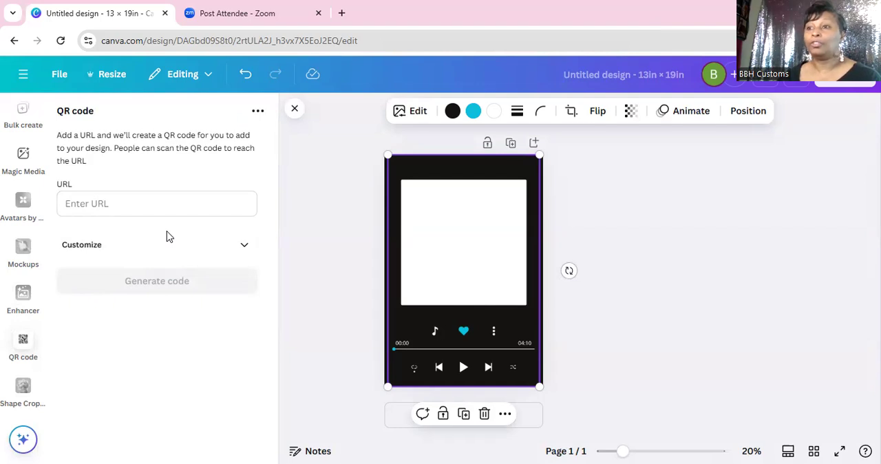
{"action": "left_click", "coordinate": [99, 203]}
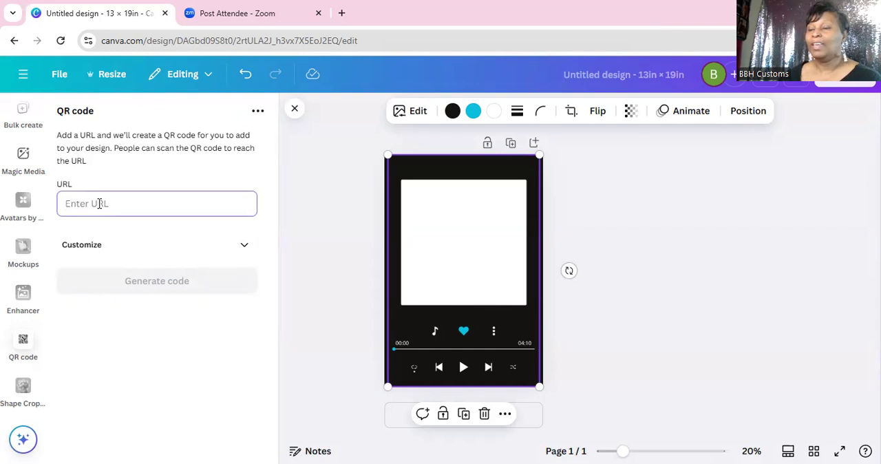
{"action": "right_click", "coordinate": [100, 207]}
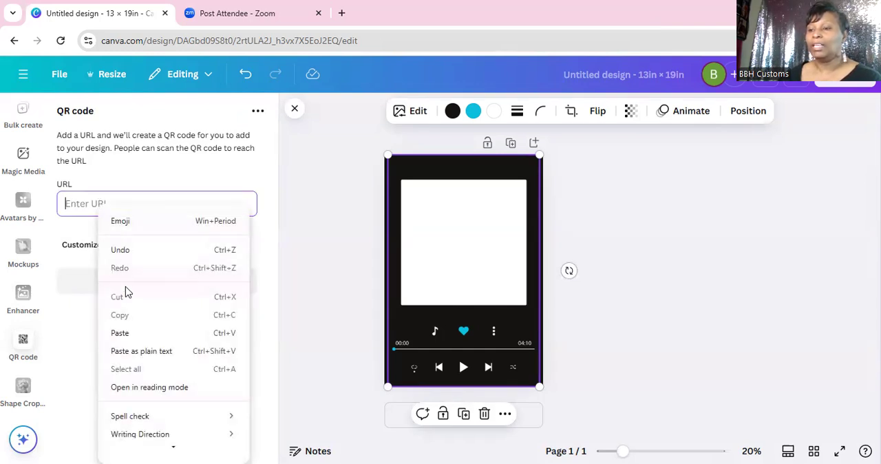
{"action": "left_click", "coordinate": [121, 333]}
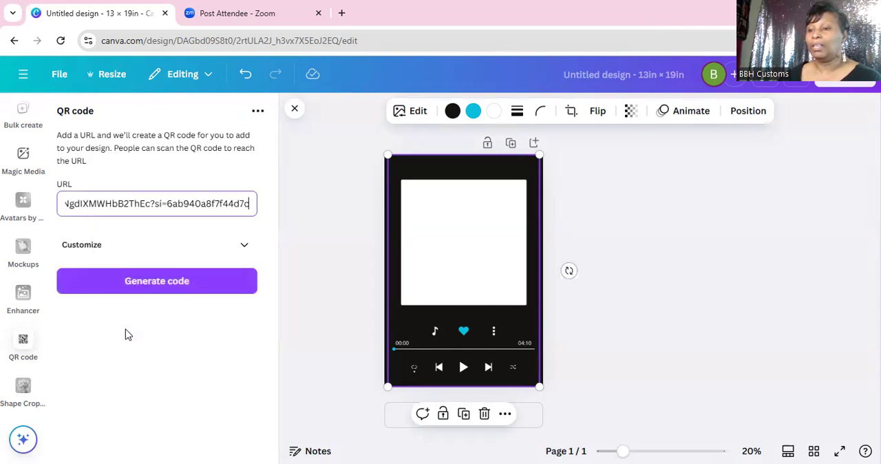
Step: Generate the QR code from the pasted song link and move it to the middle of the player's white square
{"action": "left_click", "coordinate": [172, 291]}
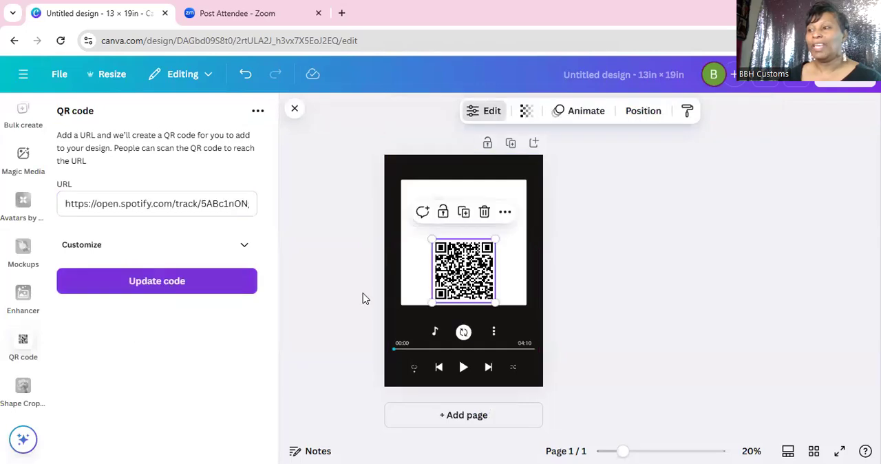
{"action": "left_click", "coordinate": [507, 289]}
{"action": "left_click", "coordinate": [488, 286]}
{"action": "left_click_drag", "start_coordinate": [488, 286], "coordinate": [487, 254]}
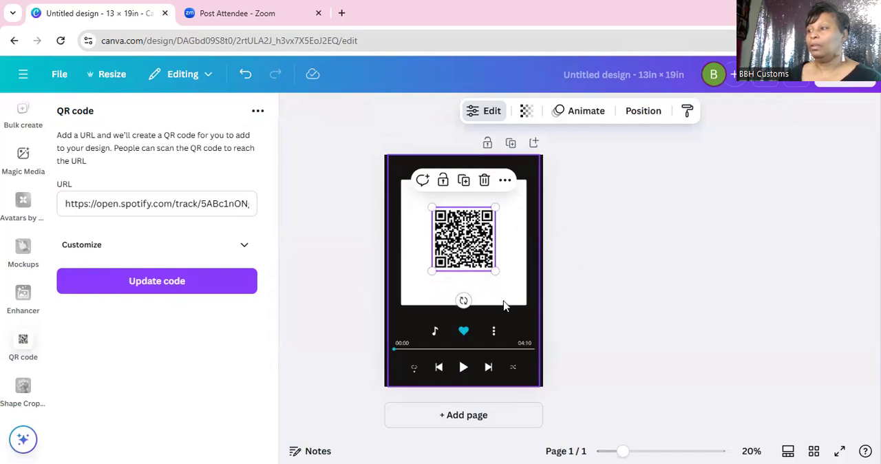
Step: Enlarge the QR code until it nearly fills the player's white square and centre it there
{"action": "left_click_drag", "start_coordinate": [495, 272], "coordinate": [507, 287]}
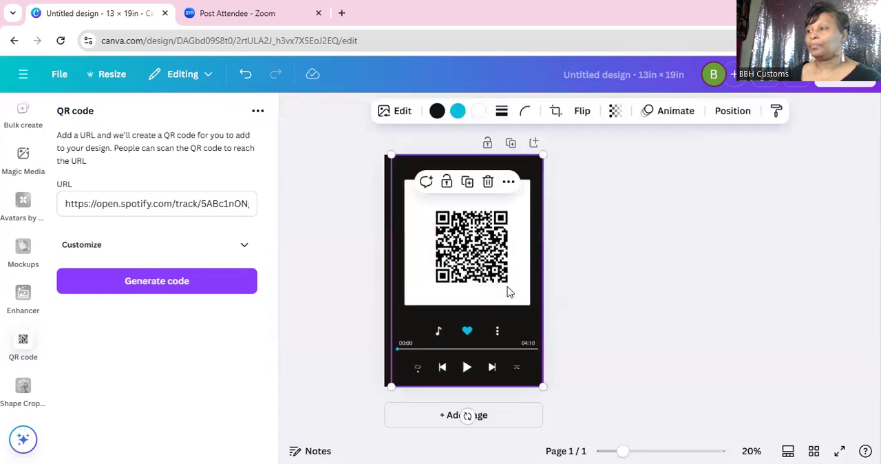
{"action": "left_click", "coordinate": [245, 76]}
{"action": "left_click", "coordinate": [455, 241]}
{"action": "left_click_drag", "start_coordinate": [494, 267], "coordinate": [511, 293]}
{"action": "left_click", "coordinate": [510, 298]}
{"action": "left_click", "coordinate": [512, 293]}
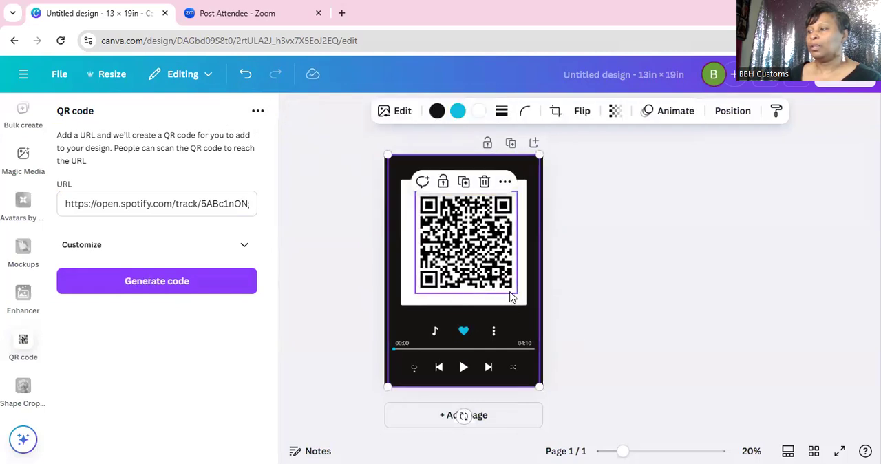
{"action": "left_click_drag", "start_coordinate": [512, 291], "coordinate": [507, 288]}
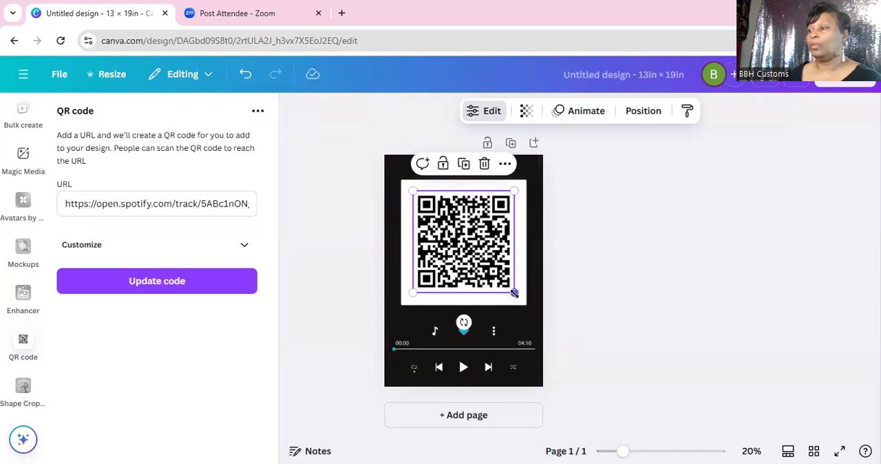
{"action": "left_click_drag", "start_coordinate": [514, 292], "coordinate": [484, 271]}
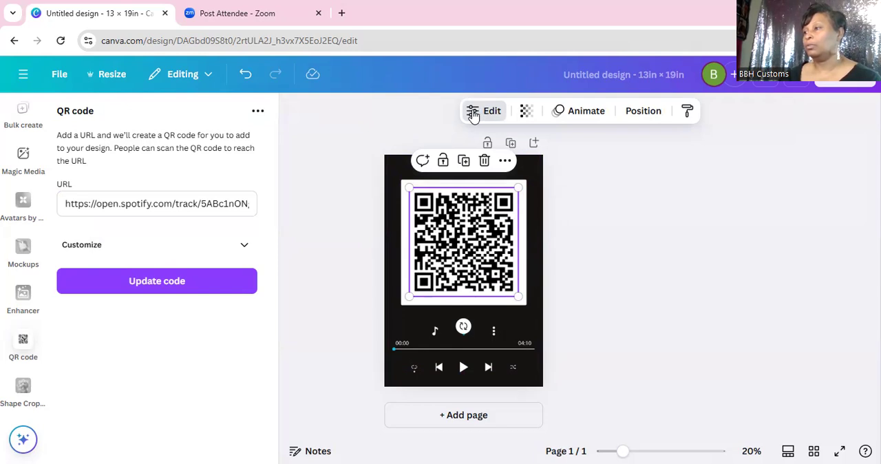
{"action": "left_click", "coordinate": [193, 75]}
{"action": "left_click", "coordinate": [206, 115]}
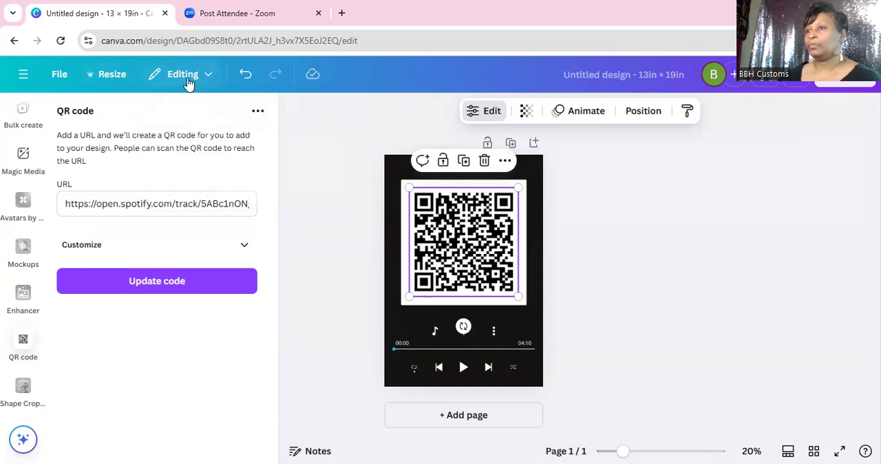
{"action": "left_click", "coordinate": [210, 73]}
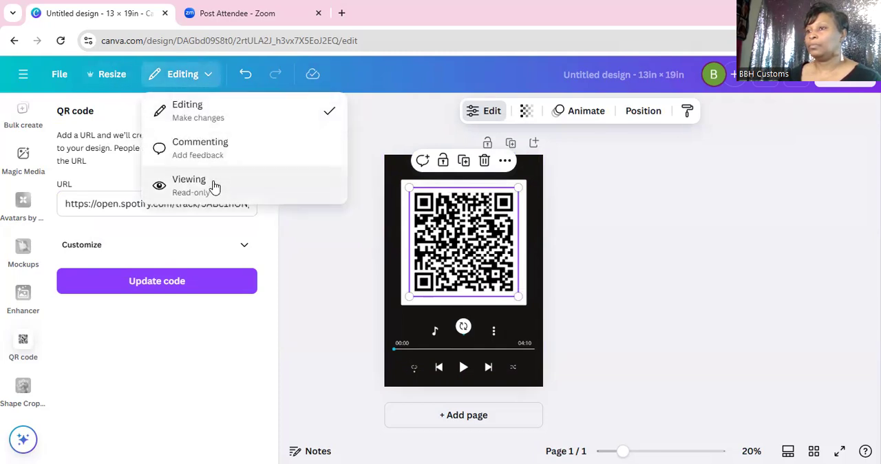
{"action": "left_click", "coordinate": [329, 117]}
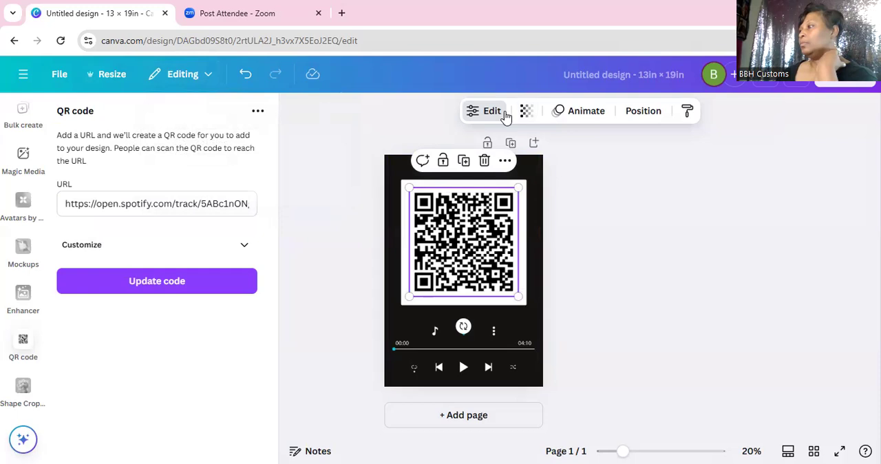
{"action": "left_click", "coordinate": [586, 112]}
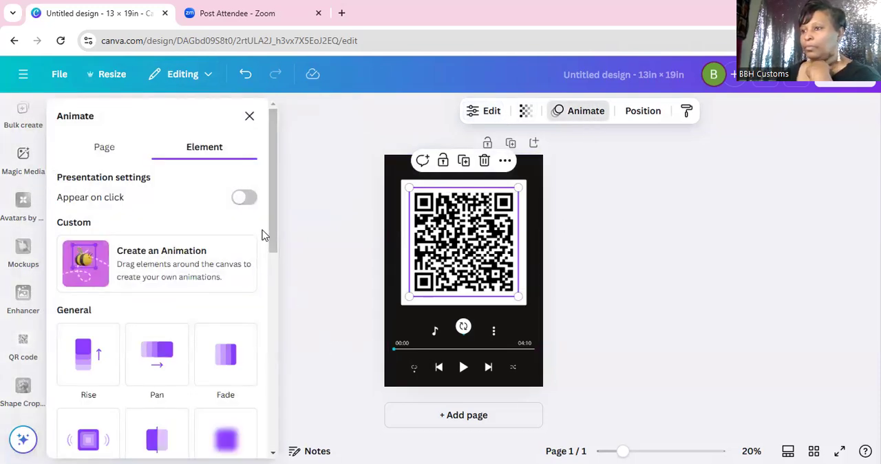
{"action": "scroll", "coordinate": [190, 197], "scroll_direction": "down", "scroll_amount": 3}
{"action": "scroll", "coordinate": [187, 197], "scroll_direction": "up", "scroll_amount": 3}
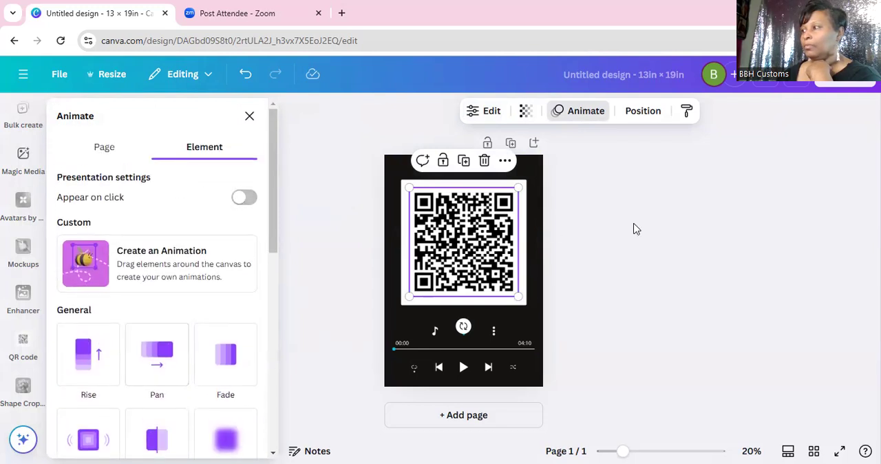
{"action": "left_click", "coordinate": [606, 117]}
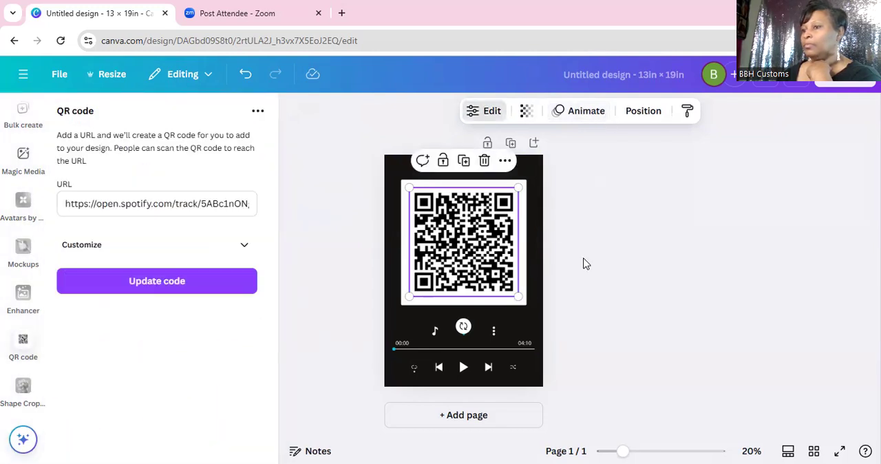
{"action": "left_click", "coordinate": [669, 356]}
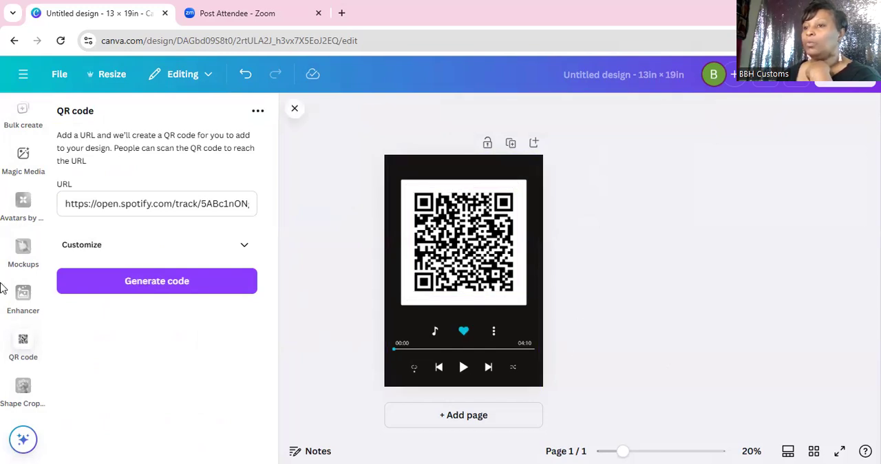
Step: Select the QR code and the player graphic together and lock them in place
{"action": "scroll", "coordinate": [9, 268], "scroll_direction": "up", "scroll_amount": 6}
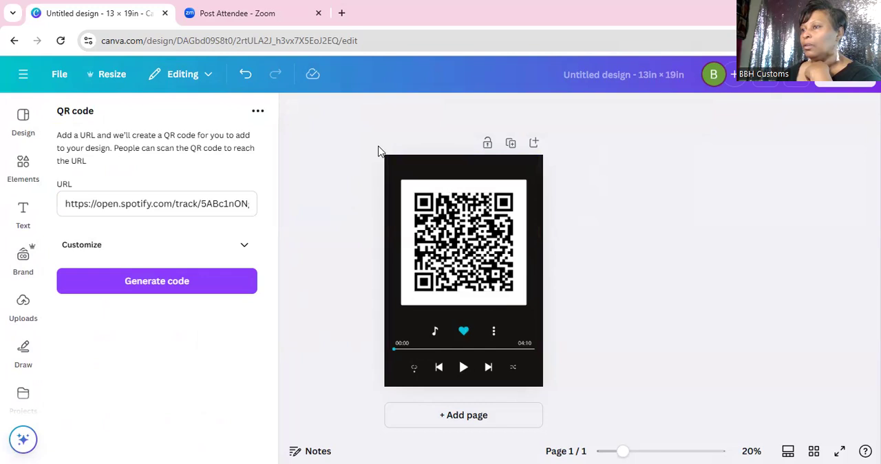
{"action": "left_click_drag", "start_coordinate": [367, 147], "coordinate": [552, 393]}
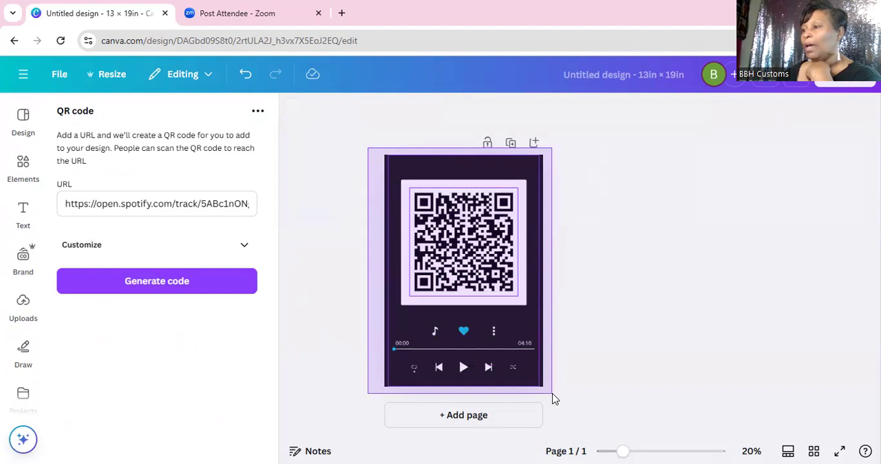
{"action": "left_click_drag", "start_coordinate": [552, 394], "coordinate": [555, 403]}
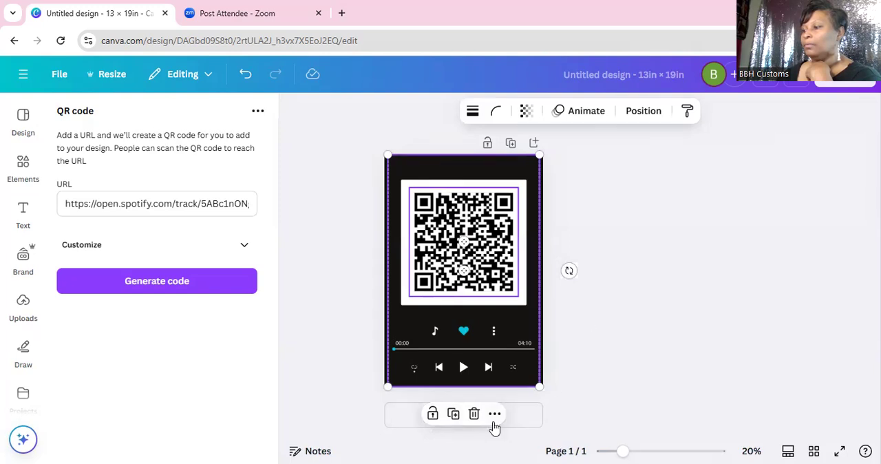
{"action": "left_click", "coordinate": [433, 413]}
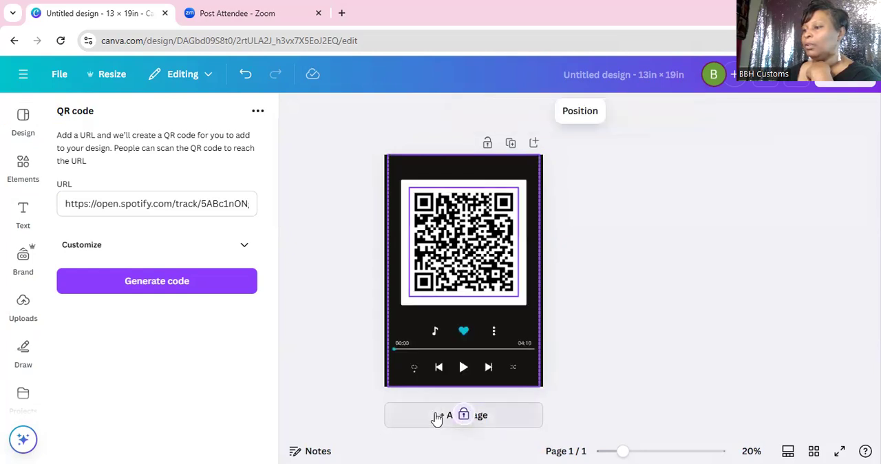
{"action": "left_click", "coordinate": [589, 353]}
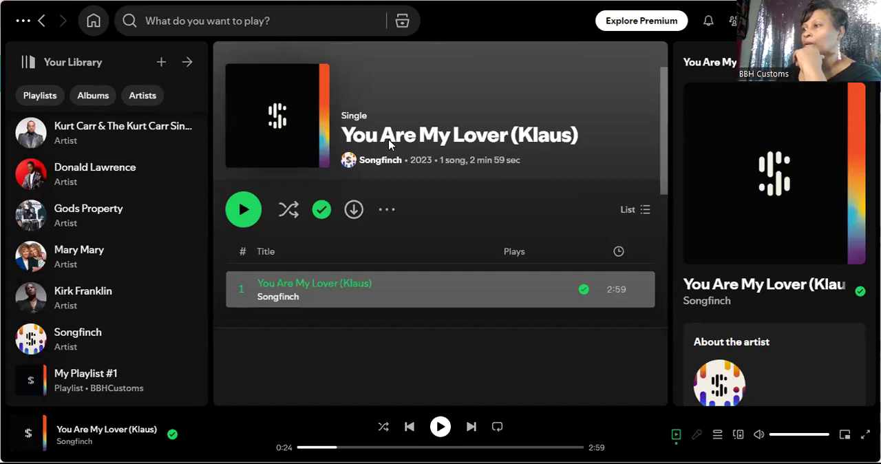
Step: Switch to Spotify and try to copy the title text of the song "You Are My Lover (Klaus)"
{"action": "left_click", "coordinate": [345, 132]}
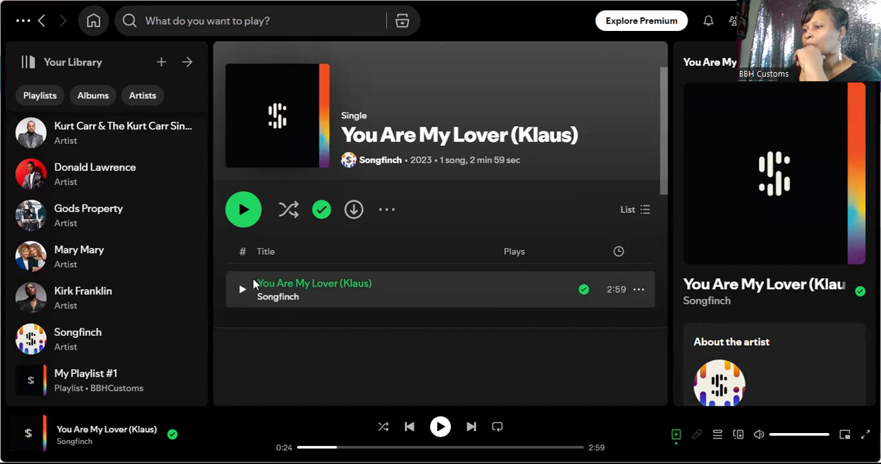
{"action": "right_click", "coordinate": [291, 283]}
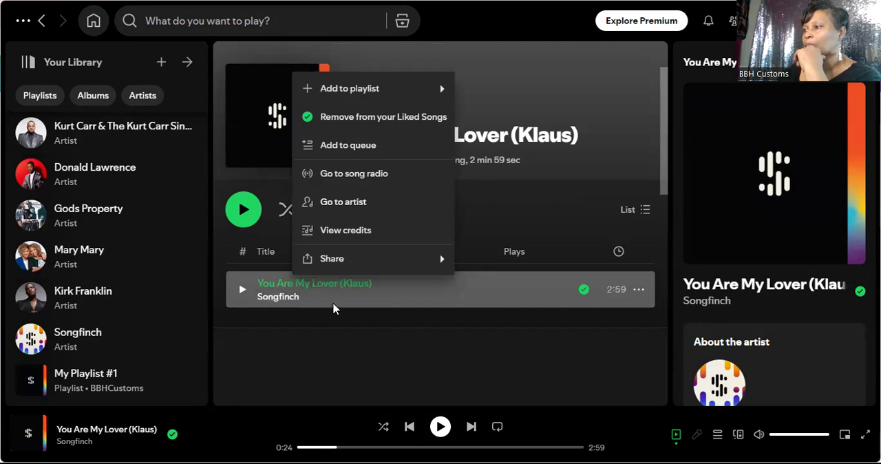
{"action": "left_click", "coordinate": [690, 285]}
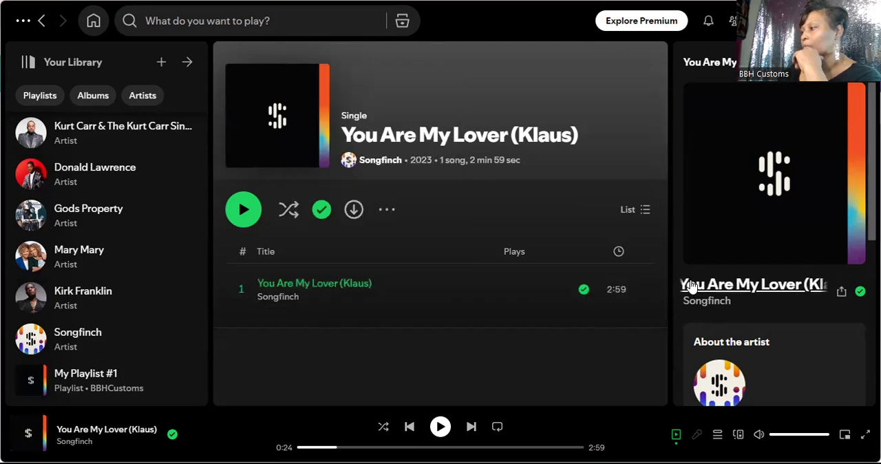
{"action": "right_click", "coordinate": [719, 289]}
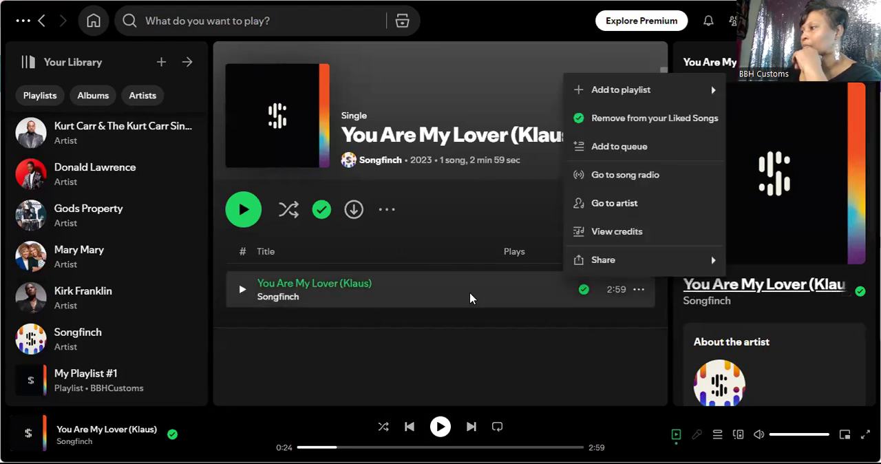
{"action": "left_click", "coordinate": [450, 303]}
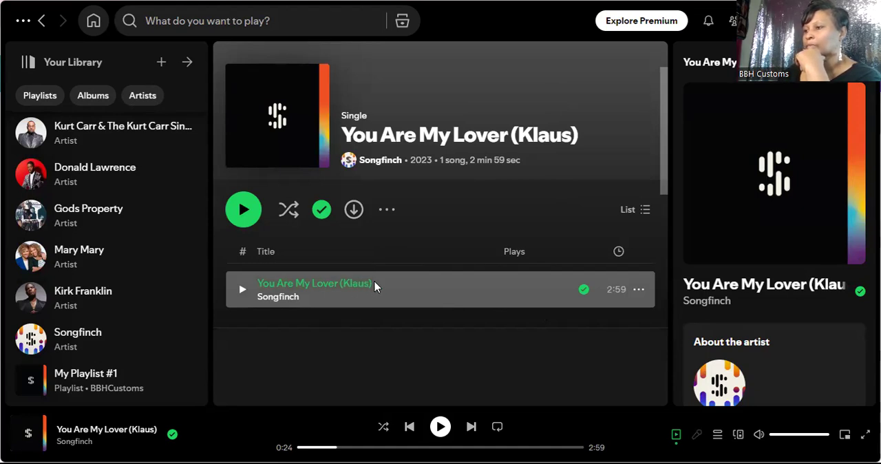
{"action": "right_click", "coordinate": [260, 285]}
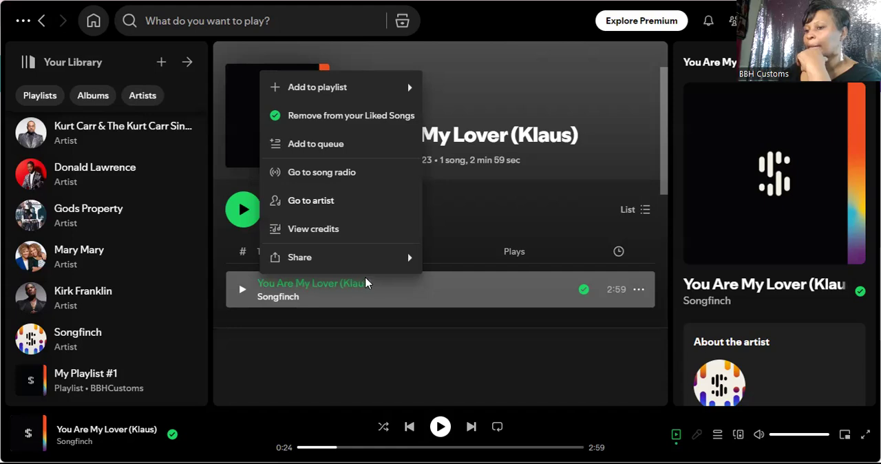
{"action": "left_click", "coordinate": [58, 430]}
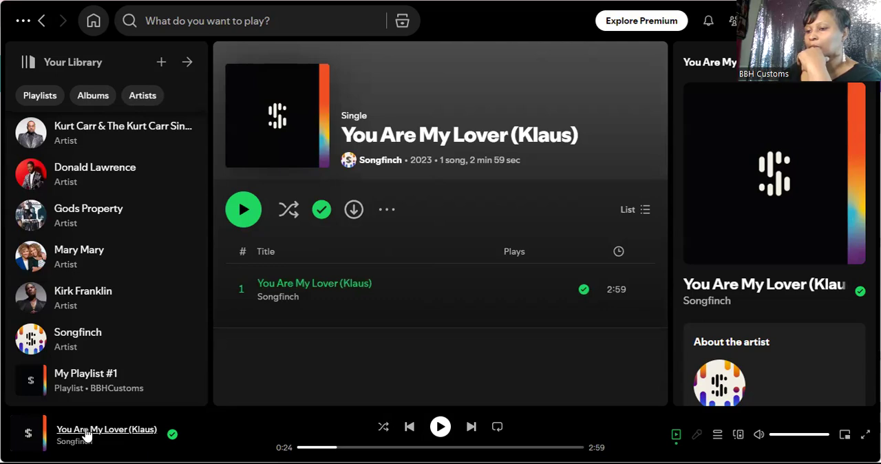
{"action": "right_click", "coordinate": [132, 432]}
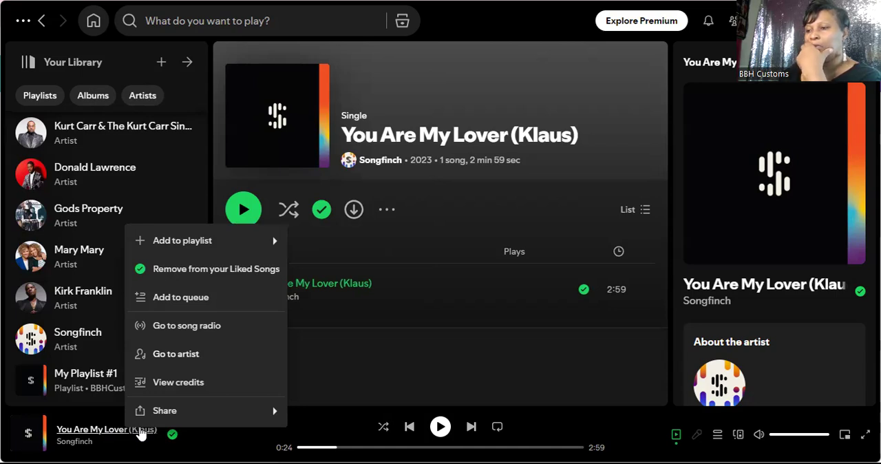
{"action": "left_click", "coordinate": [139, 432]}
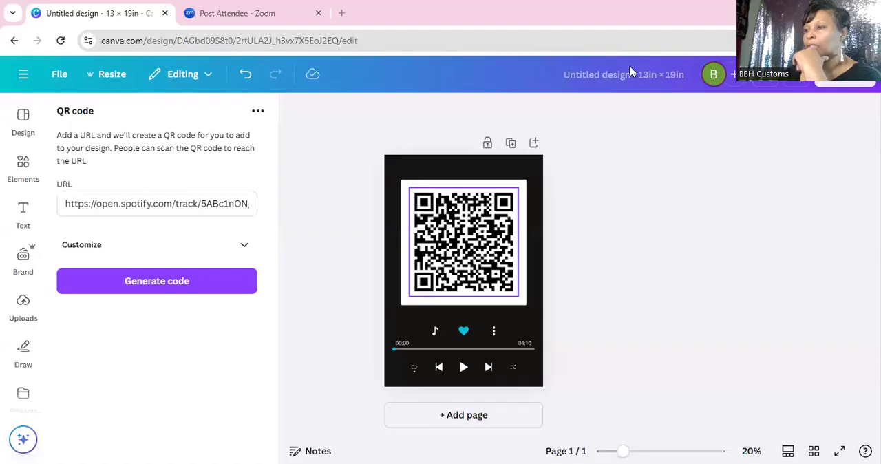
Step: Switch back to Canva and add a text box reading "M lOVER AND MY FRIEND KLAUS"
{"action": "left_click", "coordinate": [27, 215]}
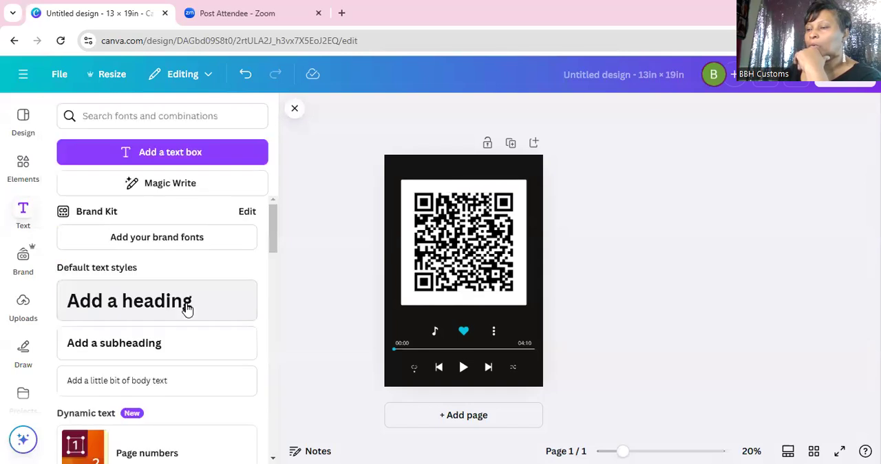
{"action": "left_click", "coordinate": [204, 154]}
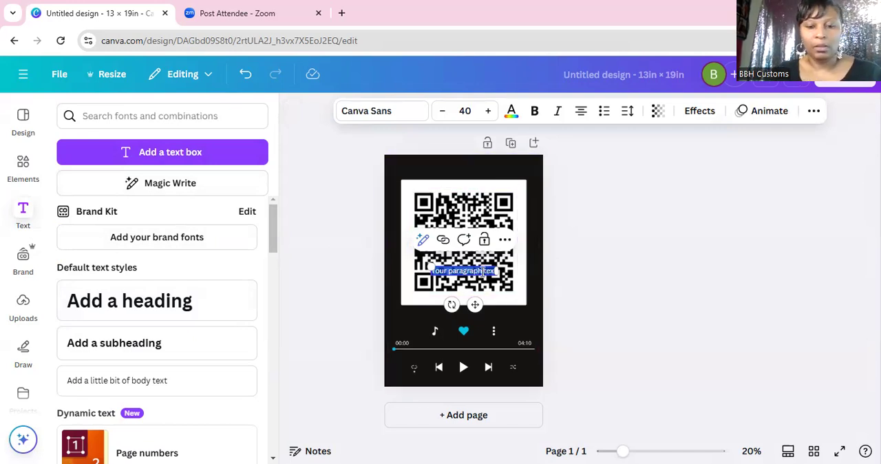
{"action": "key", "text": "BackSpace"}
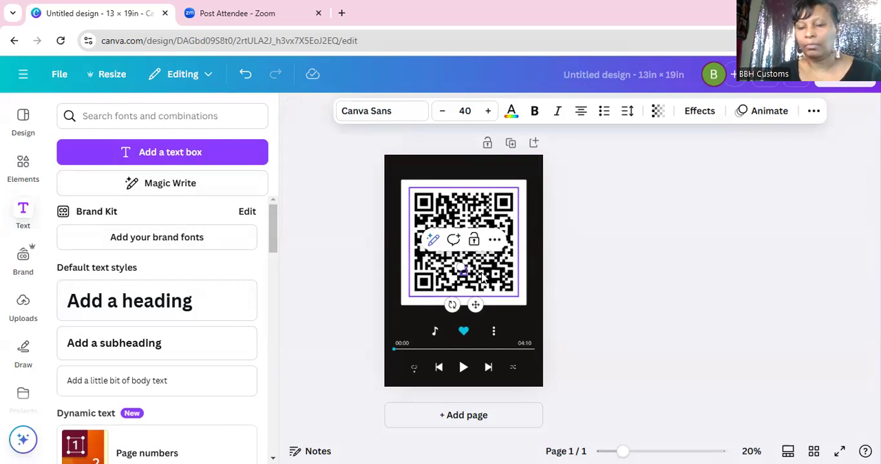
{"action": "type", "text": "FOREVER AND"}
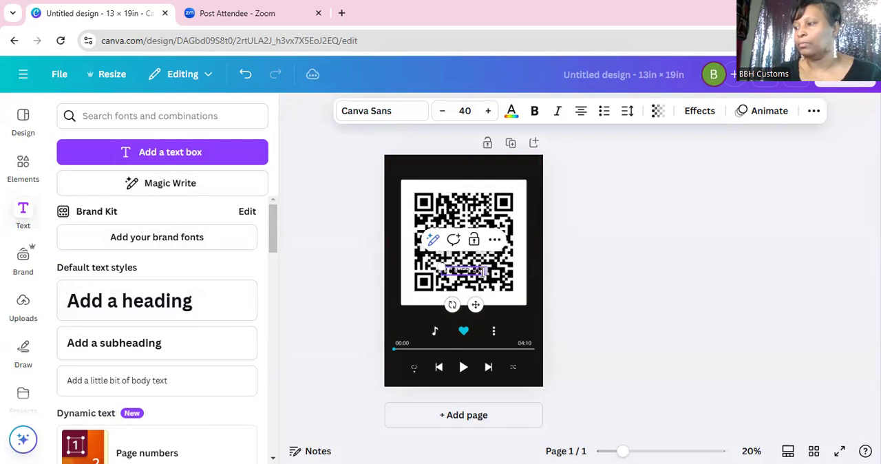
{"action": "type", "text": " ALWAYS"}
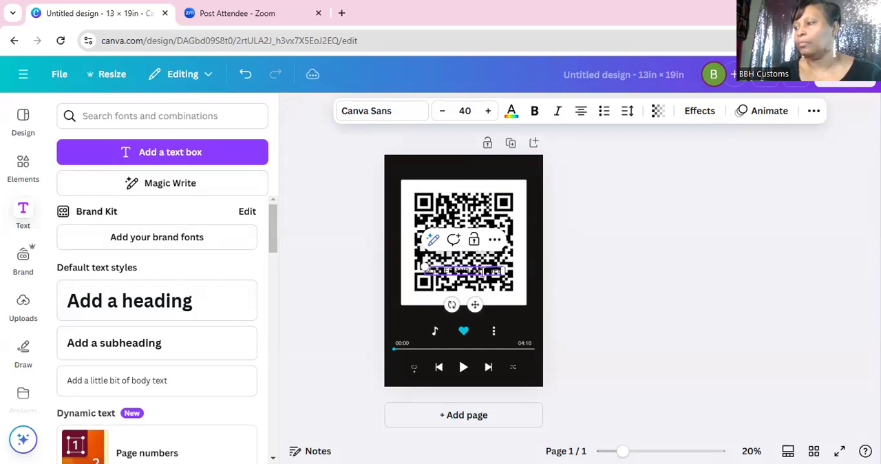
{"action": "type", "text": " SONGS"}
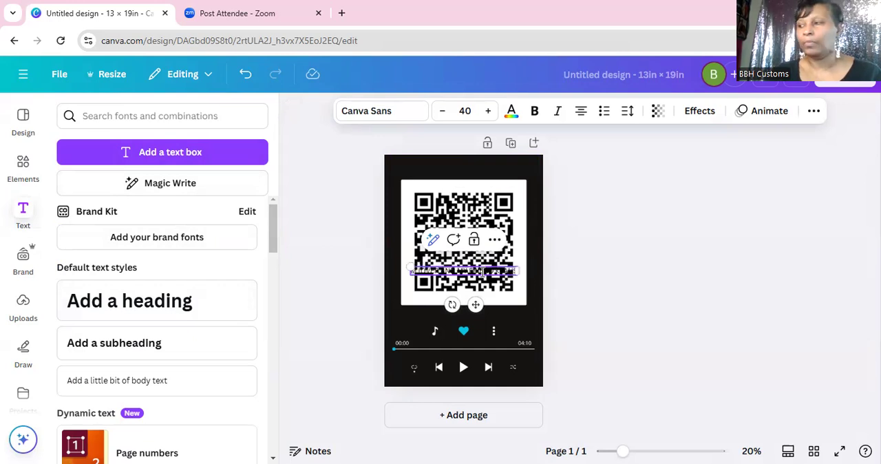
Step: Move the title text just below the white QR code square and colour it white
{"action": "left_click", "coordinate": [506, 322]}
{"action": "left_click_drag", "start_coordinate": [499, 270], "coordinate": [501, 315]}
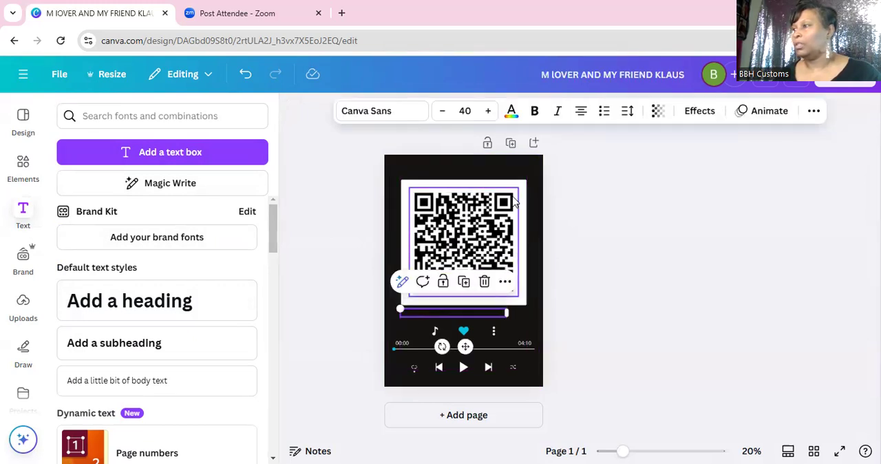
{"action": "left_click", "coordinate": [510, 114]}
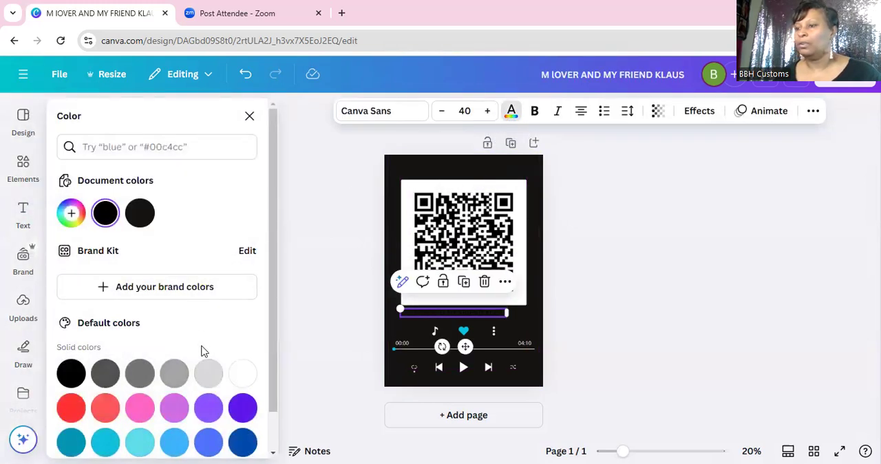
{"action": "left_click", "coordinate": [253, 378]}
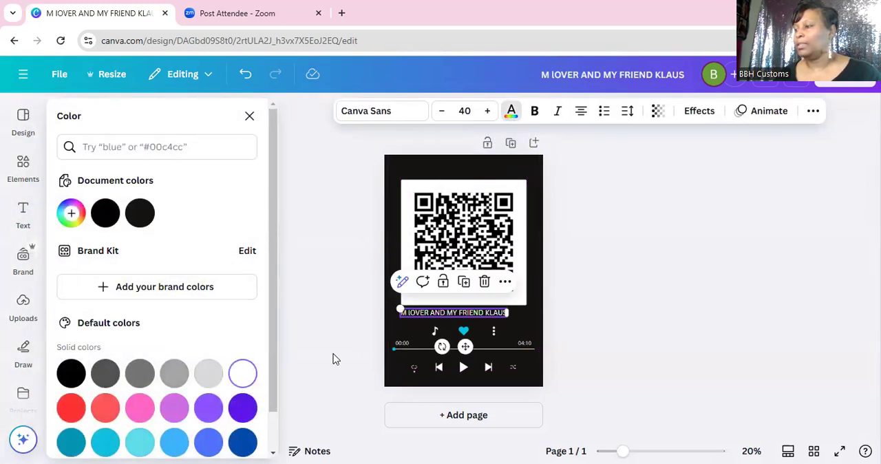
{"action": "left_click", "coordinate": [521, 321]}
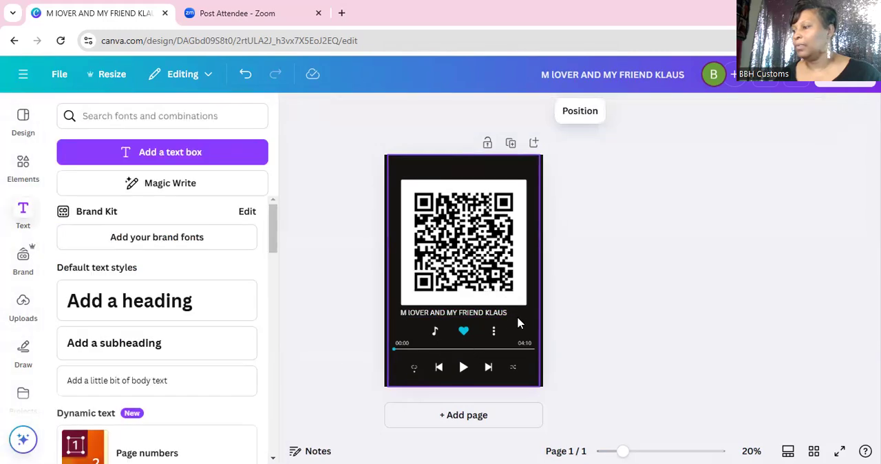
Step: Correct the title text to read "MY lOVER AND MY FRIEND (KLAUS)"
{"action": "left_click", "coordinate": [408, 315]}
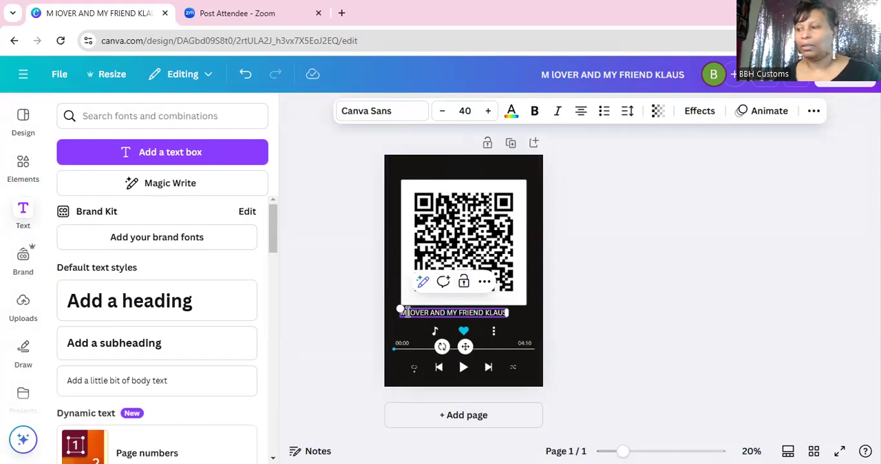
{"action": "type", "text": "Y"}
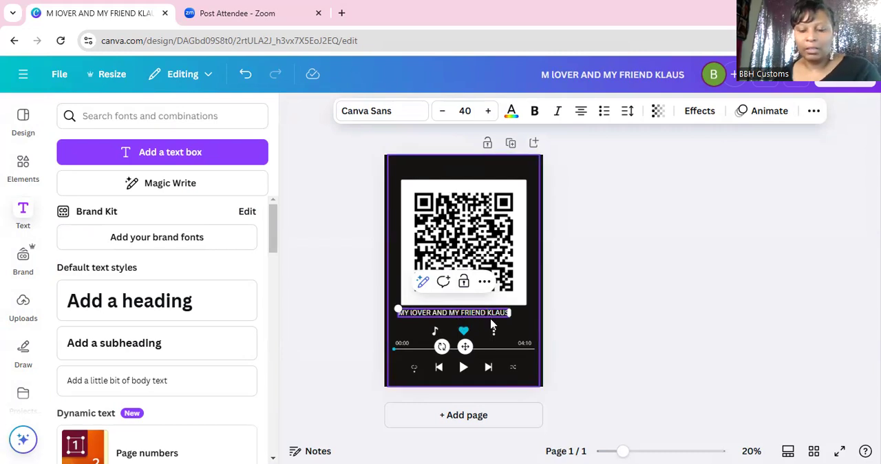
{"action": "type", "text": "("}
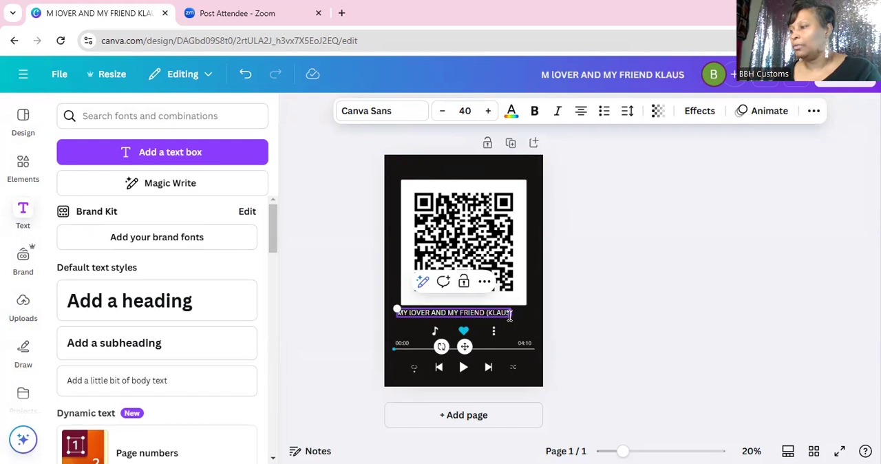
{"action": "left_click", "coordinate": [520, 319]}
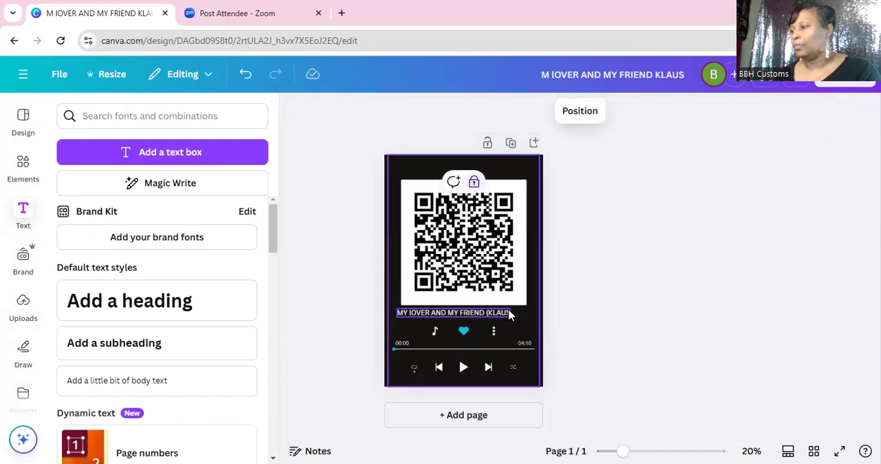
{"action": "left_click", "coordinate": [509, 313]}
{"action": "left_click", "coordinate": [509, 313]}
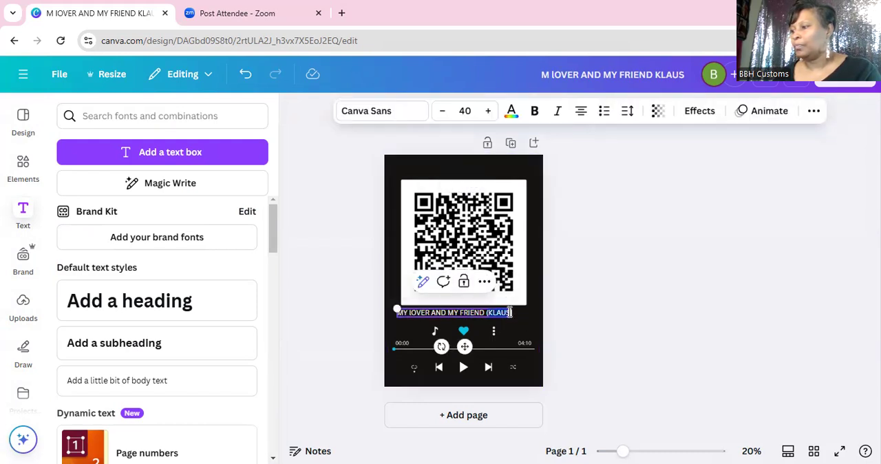
{"action": "left_click", "coordinate": [510, 313]}
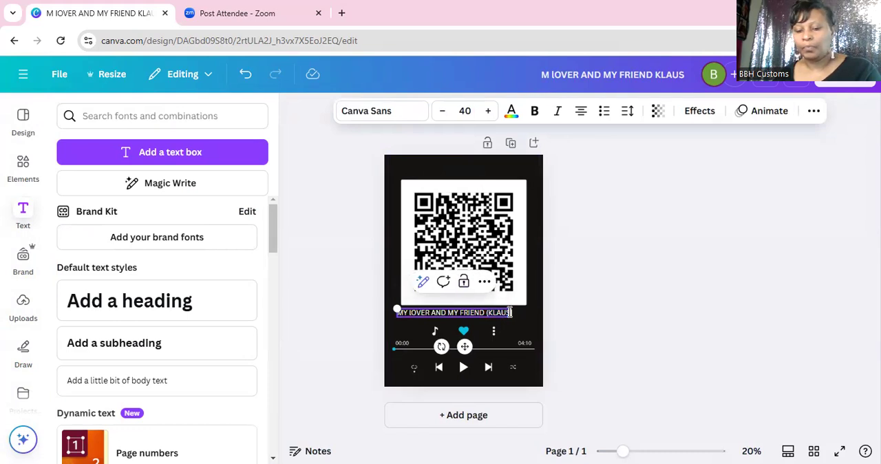
{"action": "type", "text": ")"}
{"action": "left_click", "coordinate": [521, 335]}
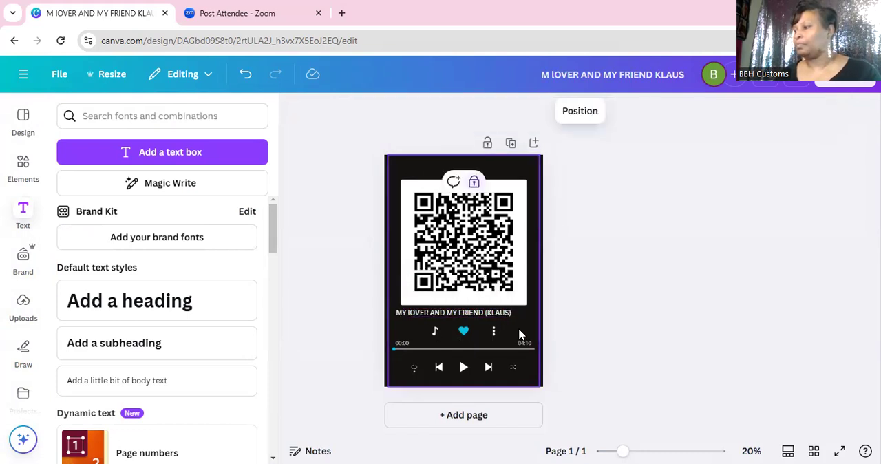
Step: Reduce the title's font size to 28 and move it down onto the row with the heart icon
{"action": "left_click", "coordinate": [451, 318]}
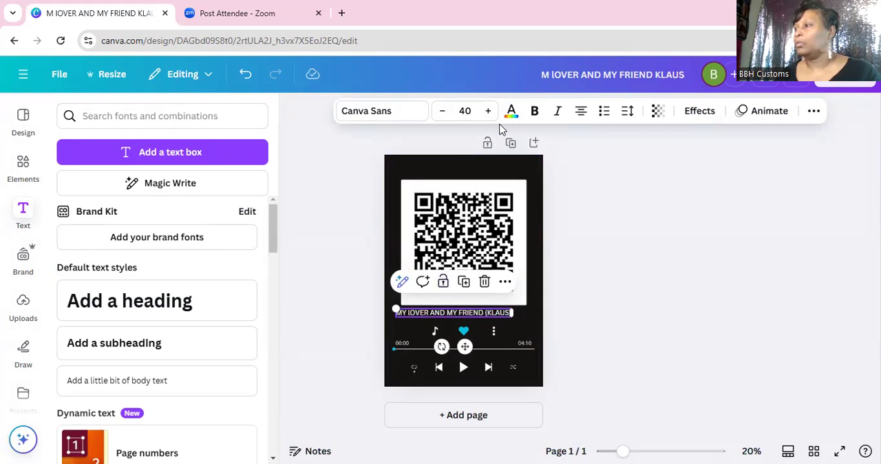
{"action": "left_click", "coordinate": [442, 111]}
{"action": "left_click", "coordinate": [442, 111]}
{"action": "left_click", "coordinate": [441, 112]}
{"action": "left_click", "coordinate": [442, 112]}
{"action": "left_click", "coordinate": [442, 112]}
{"action": "left_click", "coordinate": [442, 112]}
{"action": "left_click", "coordinate": [442, 111]}
{"action": "left_click", "coordinate": [442, 111]}
{"action": "left_click", "coordinate": [442, 112]}
{"action": "left_click", "coordinate": [442, 111]}
{"action": "left_click", "coordinate": [441, 111]}
{"action": "left_click", "coordinate": [442, 112]}
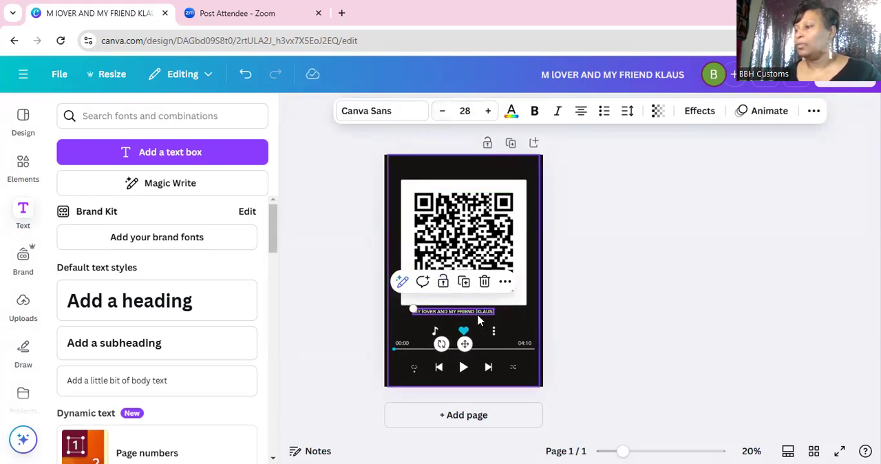
{"action": "left_click_drag", "start_coordinate": [477, 313], "coordinate": [459, 337]}
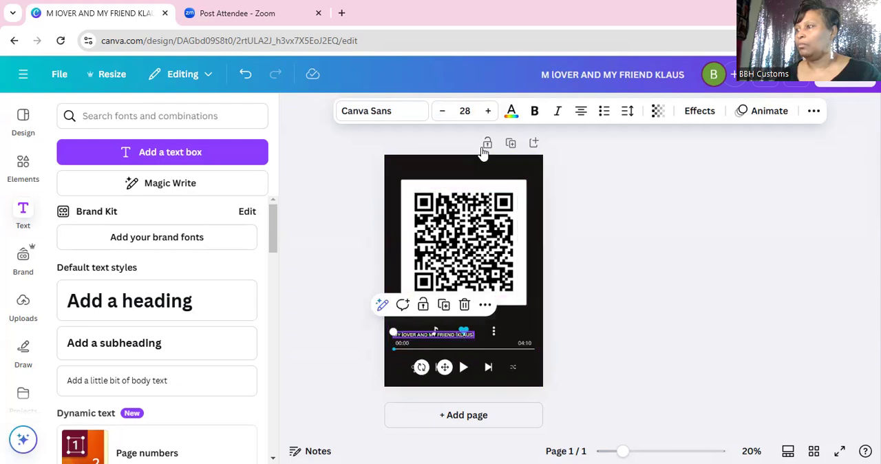
Step: Set the title's font size to 34 and place it between the white square and the icon row, starting near the progress bar's left end
{"action": "left_click", "coordinate": [489, 110]}
{"action": "left_click", "coordinate": [488, 111]}
{"action": "left_click", "coordinate": [489, 111]}
{"action": "left_click", "coordinate": [489, 111]}
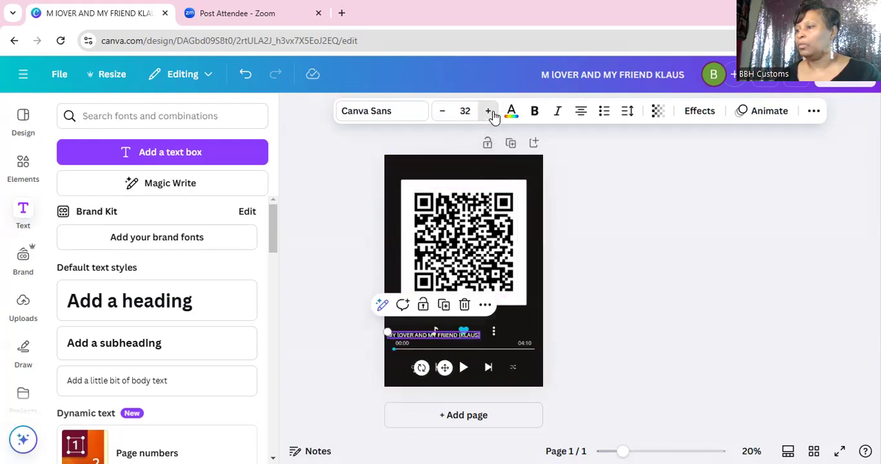
{"action": "left_click", "coordinate": [489, 111]}
{"action": "left_click", "coordinate": [489, 111]}
{"action": "left_click_drag", "start_coordinate": [477, 342], "coordinate": [481, 332]}
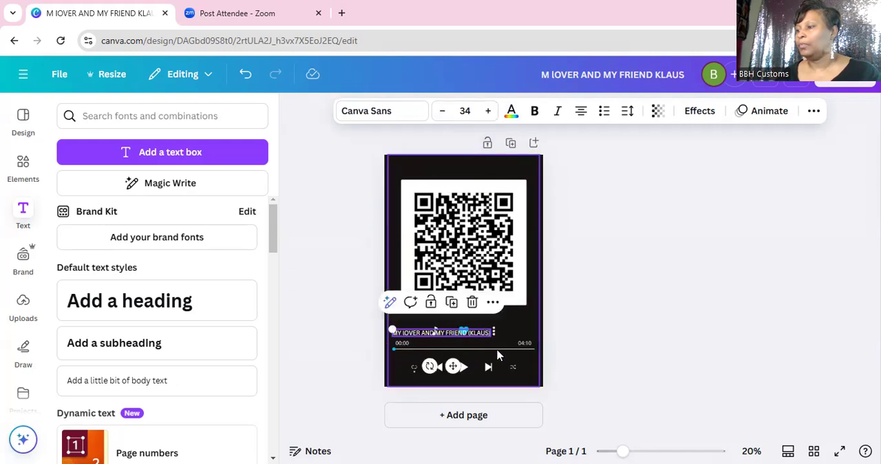
{"action": "left_click", "coordinate": [566, 350]}
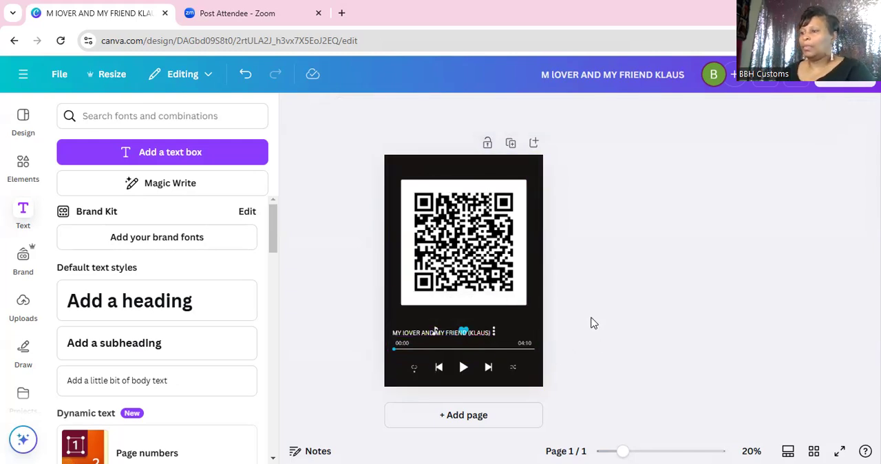
{"action": "left_click_drag", "start_coordinate": [485, 332], "coordinate": [486, 341]}
{"action": "left_click_drag", "start_coordinate": [486, 341], "coordinate": [486, 316]}
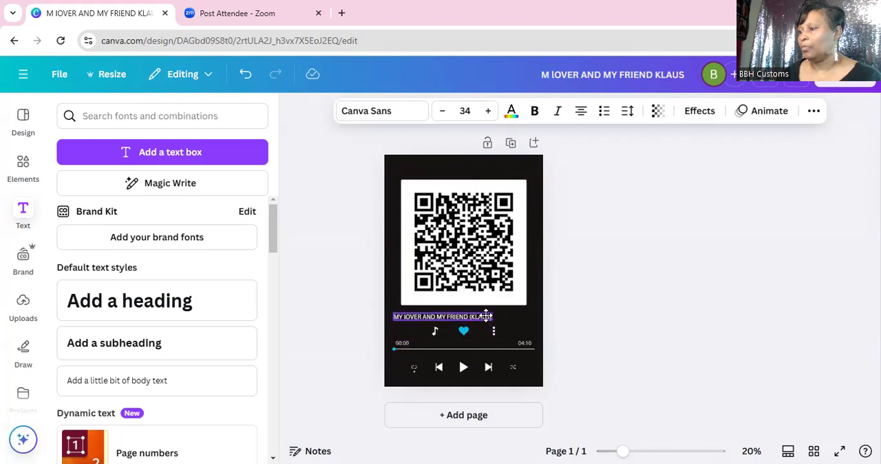
{"action": "left_click", "coordinate": [597, 348]}
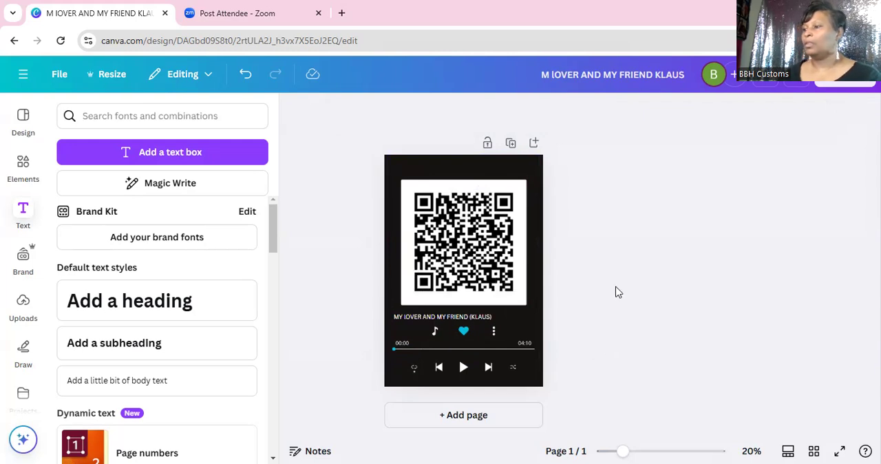
Step: Recolour the title text turquoise to match the heart icon, and deselect it
{"action": "left_click", "coordinate": [447, 318]}
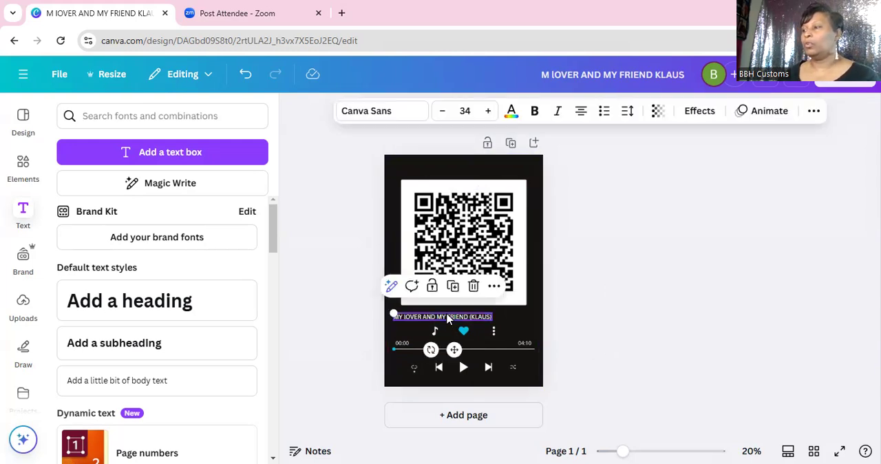
{"action": "left_click", "coordinate": [511, 115]}
{"action": "left_click", "coordinate": [106, 444]}
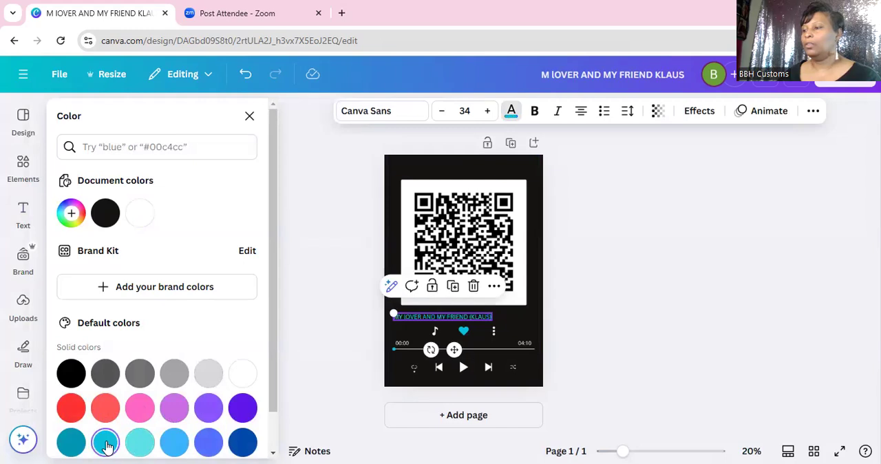
{"action": "left_click", "coordinate": [577, 357]}
{"action": "left_click", "coordinate": [577, 357]}
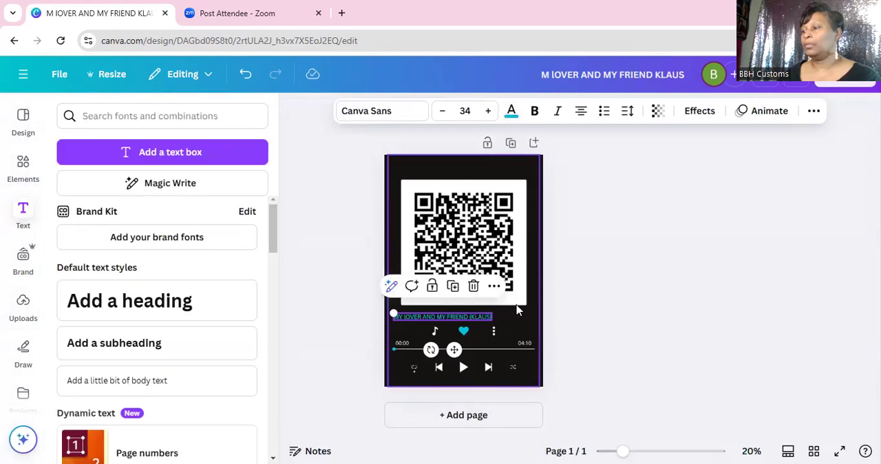
{"action": "left_click", "coordinate": [587, 327]}
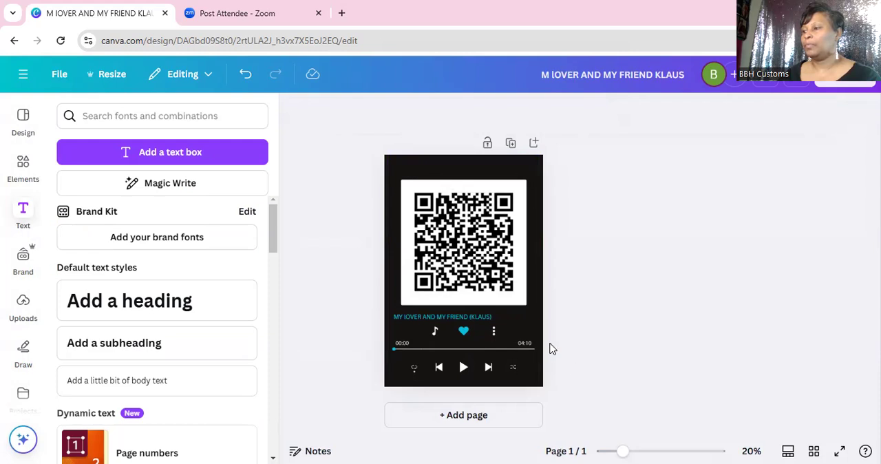